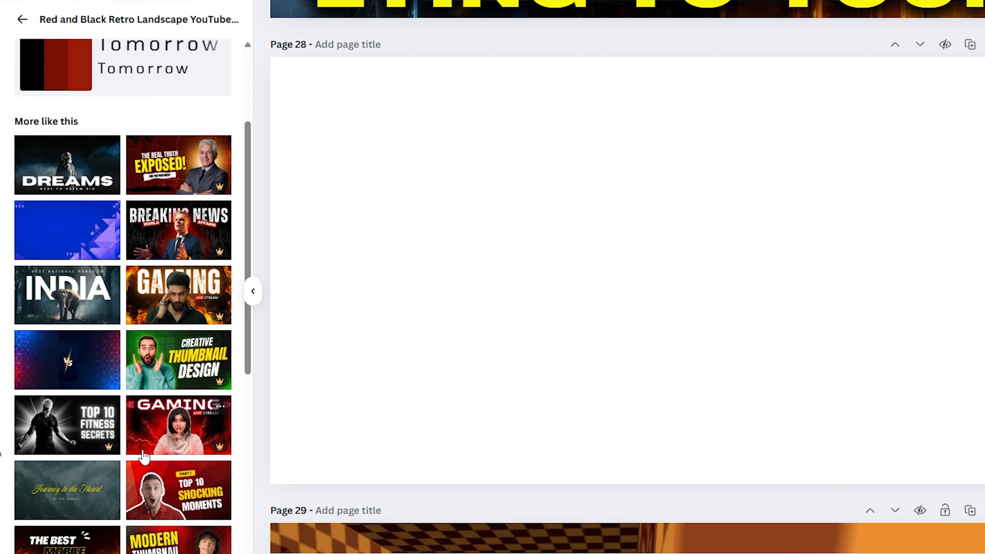
{"action": "scroll", "coordinate": [654, 278], "scroll_direction": "up", "scroll_amount": 2}
{"action": "left_click", "coordinate": [643, 289]}
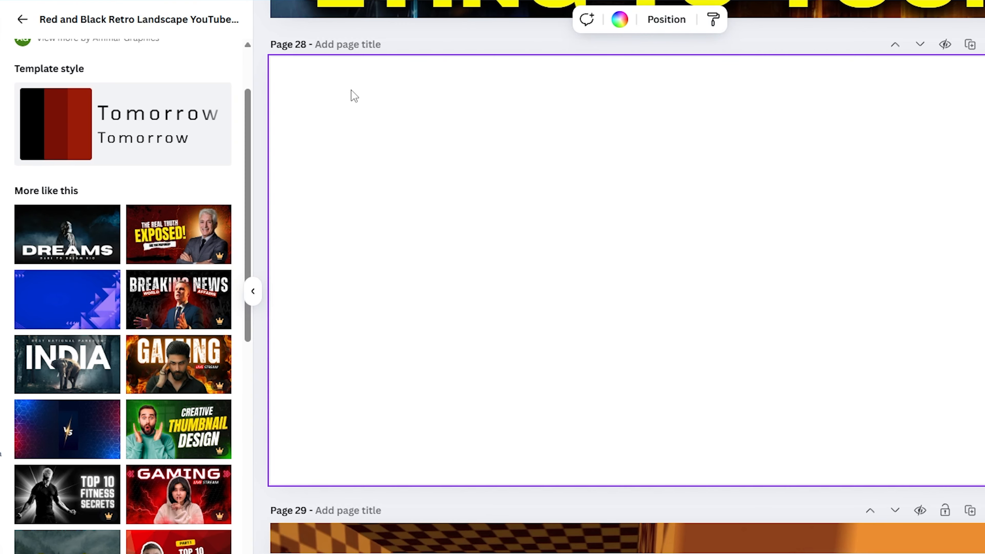
{"action": "scroll", "coordinate": [492, 277], "scroll_direction": "up", "scroll_amount": 3}
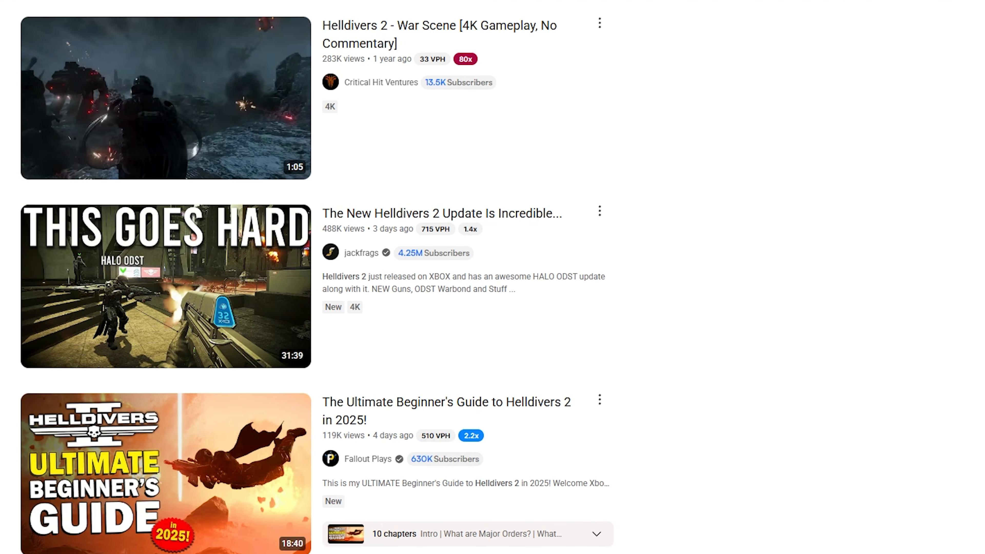
Find a Halo 3: ODST soldier picture through an image search and capture it from the article page
{"action": "mouse_move", "coordinate": [78, 233]}
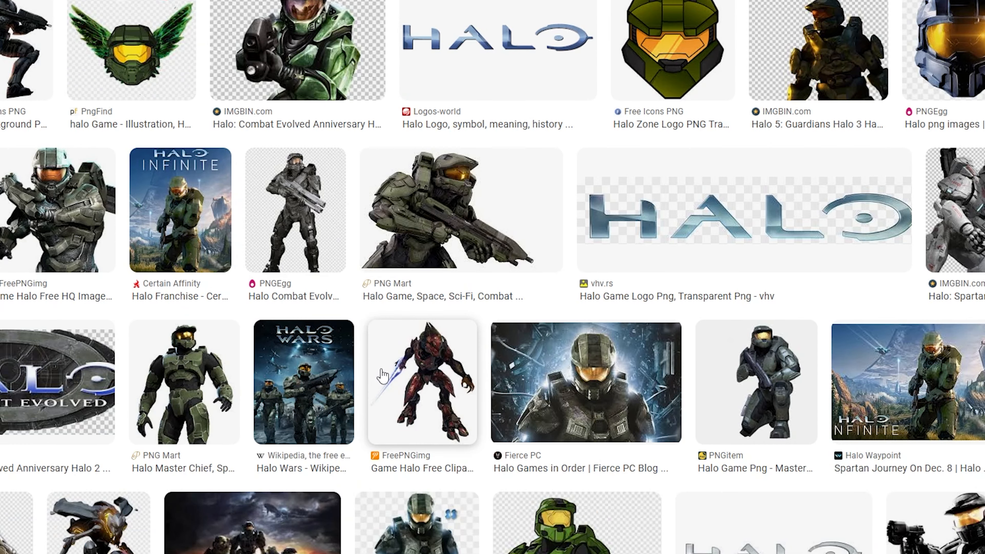
{"action": "scroll", "coordinate": [404, 386], "scroll_direction": "up", "scroll_amount": 3}
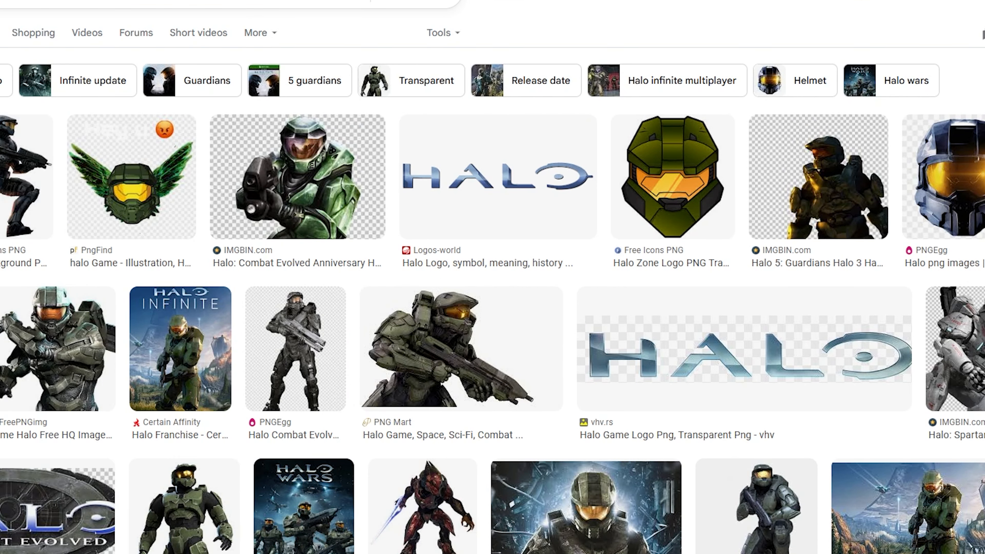
{"action": "left_click", "coordinate": [186, 1]}
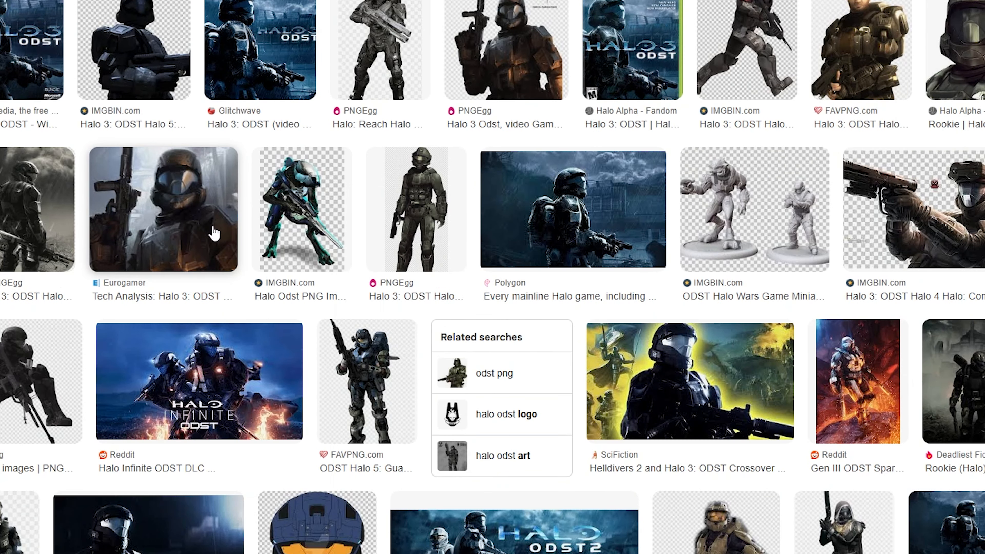
{"action": "scroll", "coordinate": [217, 228], "scroll_direction": "down", "scroll_amount": 5}
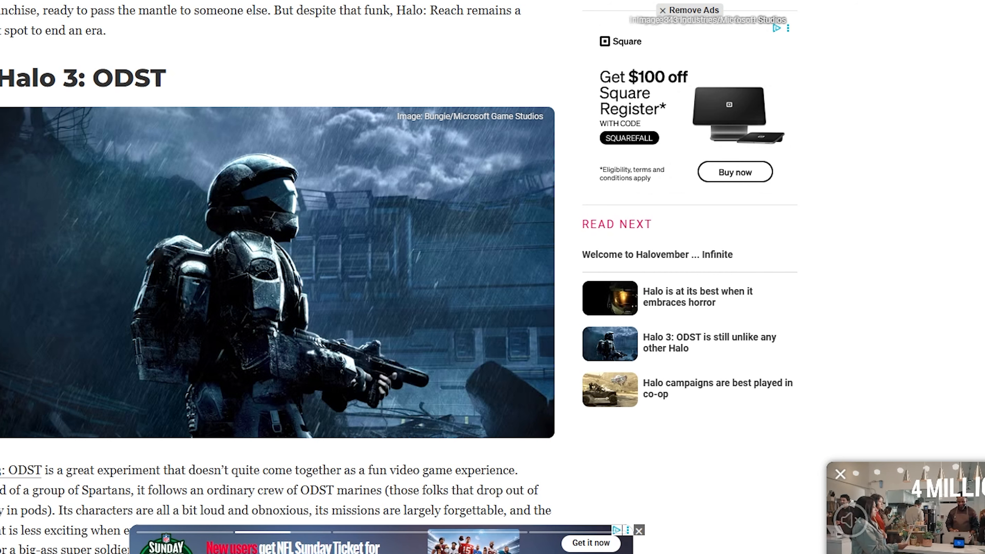
{"action": "key", "text": "super+shift+s"}
{"action": "left_click_drag", "start_coordinate": [552, 123], "coordinate": [0, 437]}
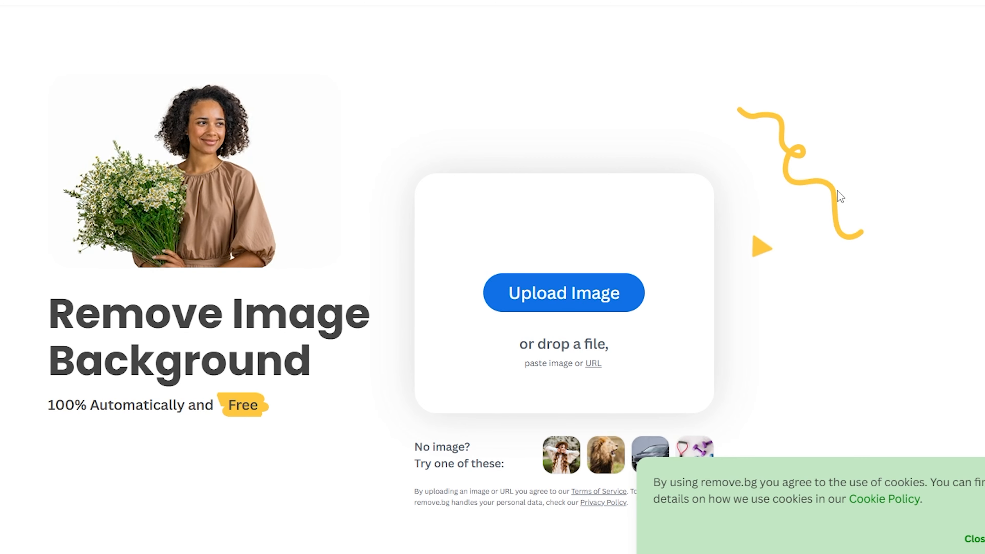
Remove the captured soldier picture's background with remove.bg and place the cutout on page 28, enlarged
{"action": "key", "text": "ctrl+v"}
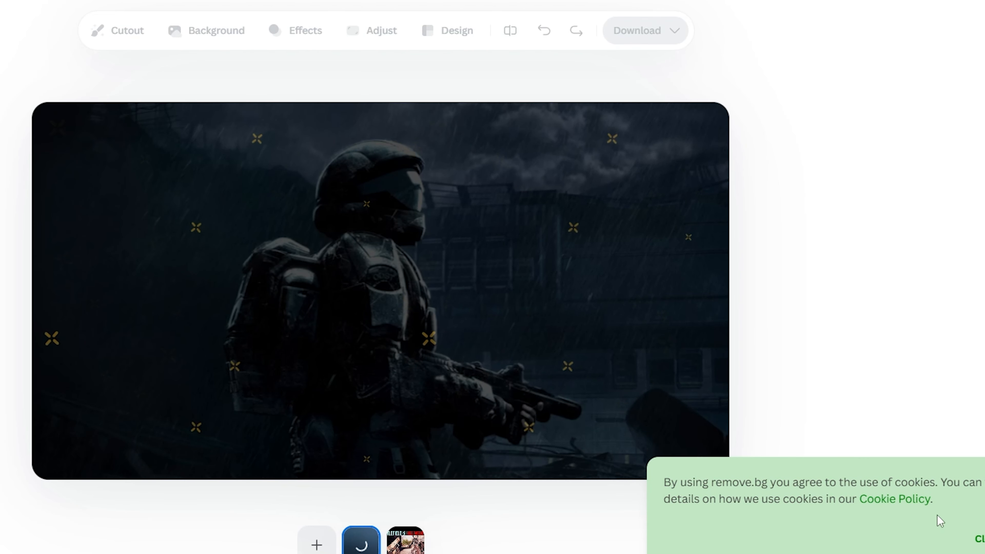
{"action": "left_click", "coordinate": [976, 538]}
{"action": "left_click", "coordinate": [635, 29]}
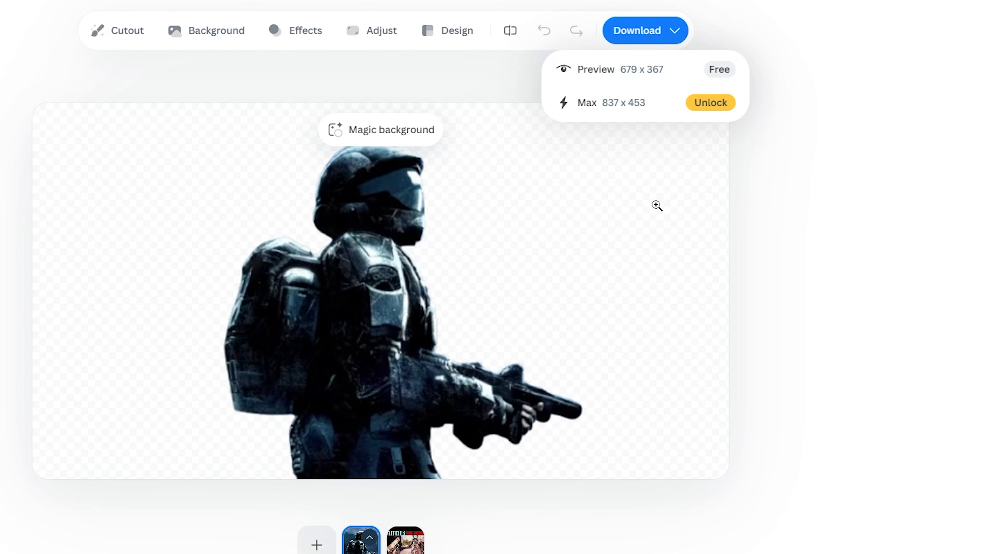
{"action": "left_click", "coordinate": [807, 201]}
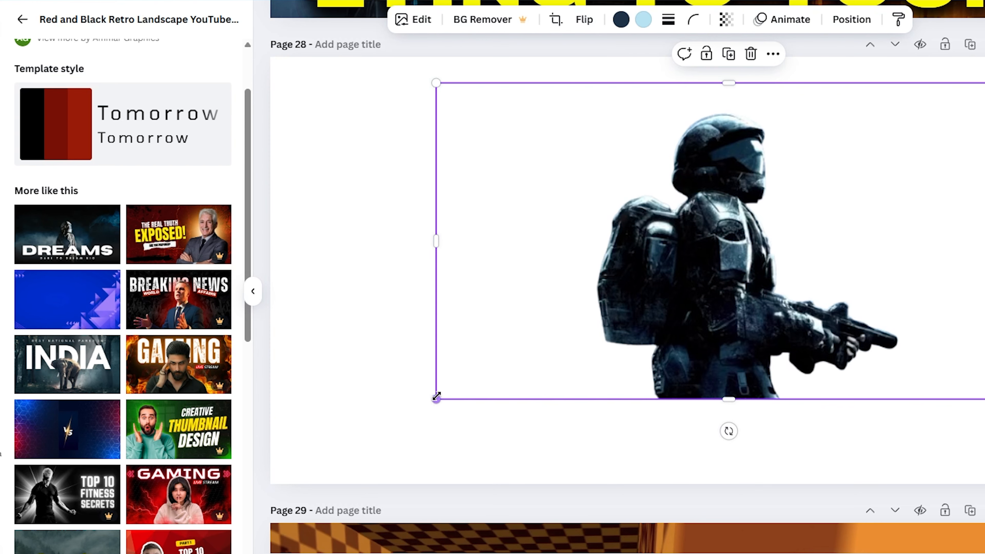
{"action": "left_click_drag", "start_coordinate": [435, 399], "coordinate": [333, 476]}
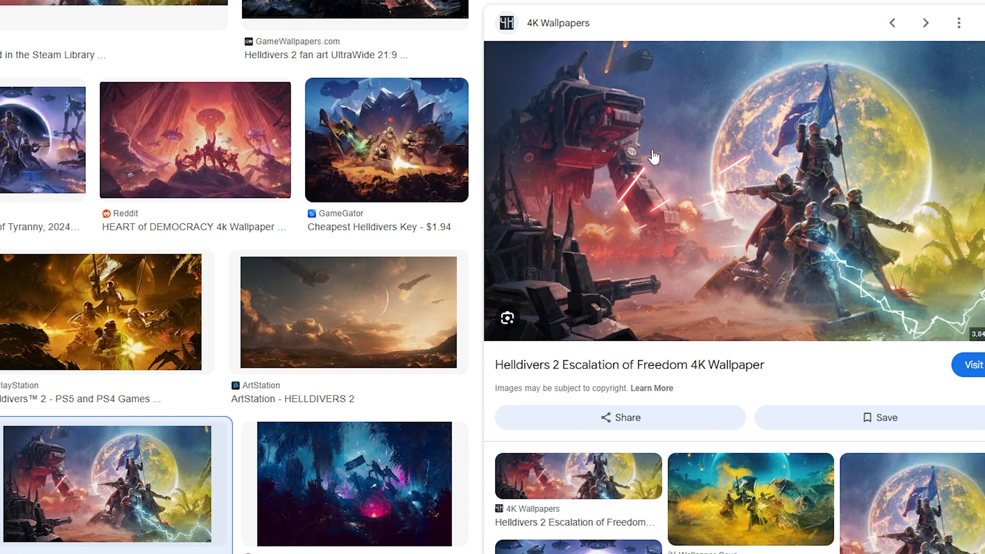
Bring in the Helldivers 2 Escalation of Freedom 4K wallpaper as page 28's full background behind the soldier
{"action": "right_click", "coordinate": [678, 146]}
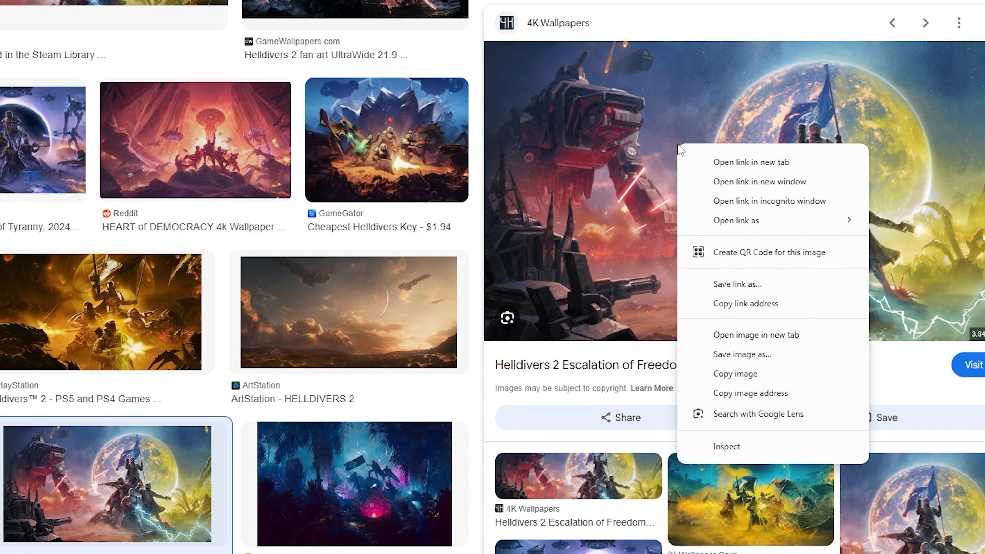
{"action": "left_click", "coordinate": [735, 373]}
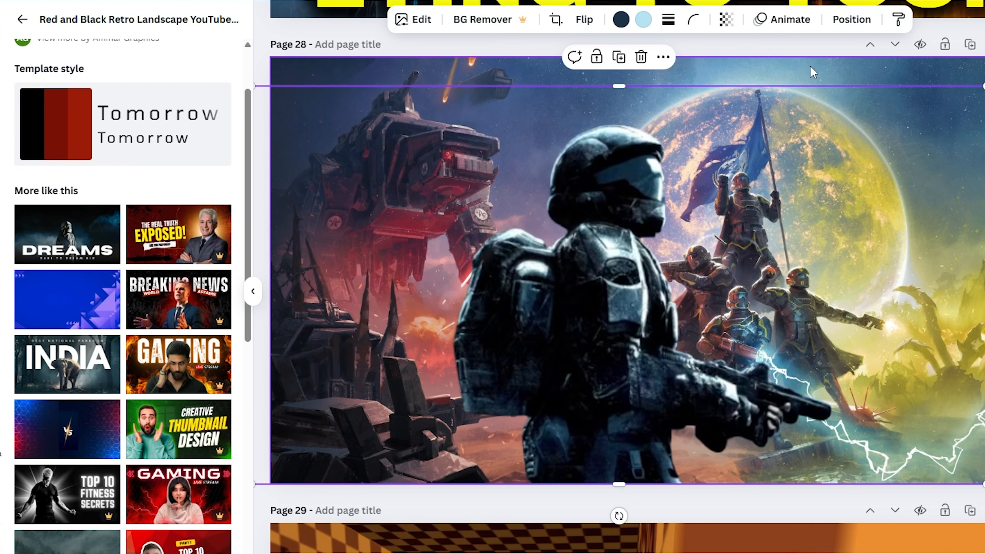
{"action": "left_click", "coordinate": [787, 52]}
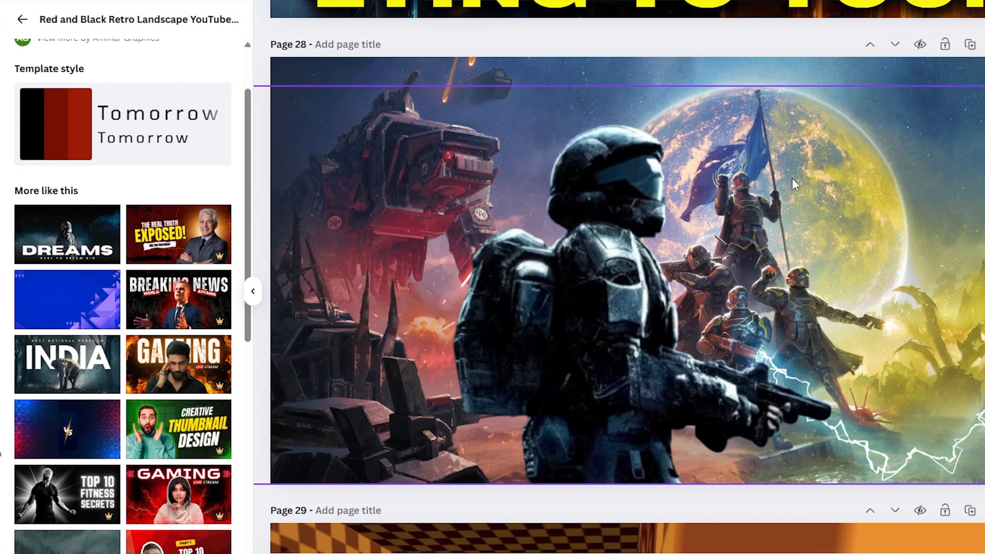
{"action": "left_click_drag", "start_coordinate": [578, 251], "coordinate": [633, 244]}
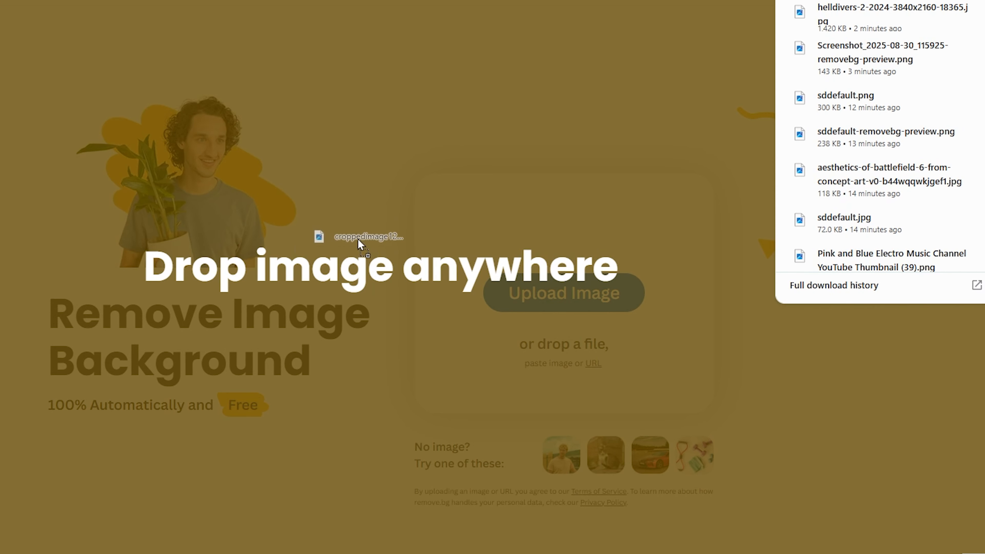
Remove the background of the pistol-aiming ODST image with remove.bg and replace page 28's first soldier with that cutout
{"action": "left_click_drag", "start_coordinate": [359, 233], "coordinate": [330, 260]}
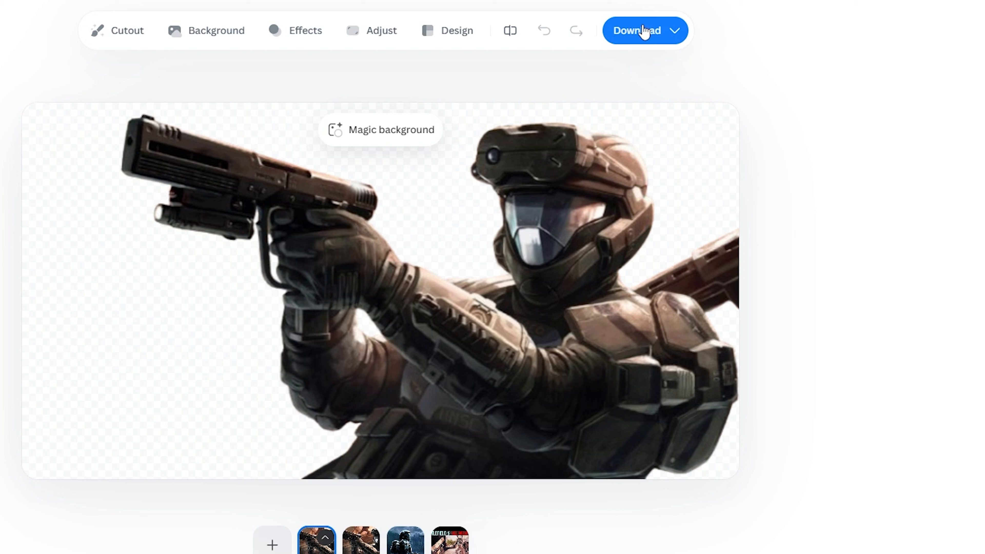
{"action": "left_click", "coordinate": [643, 31]}
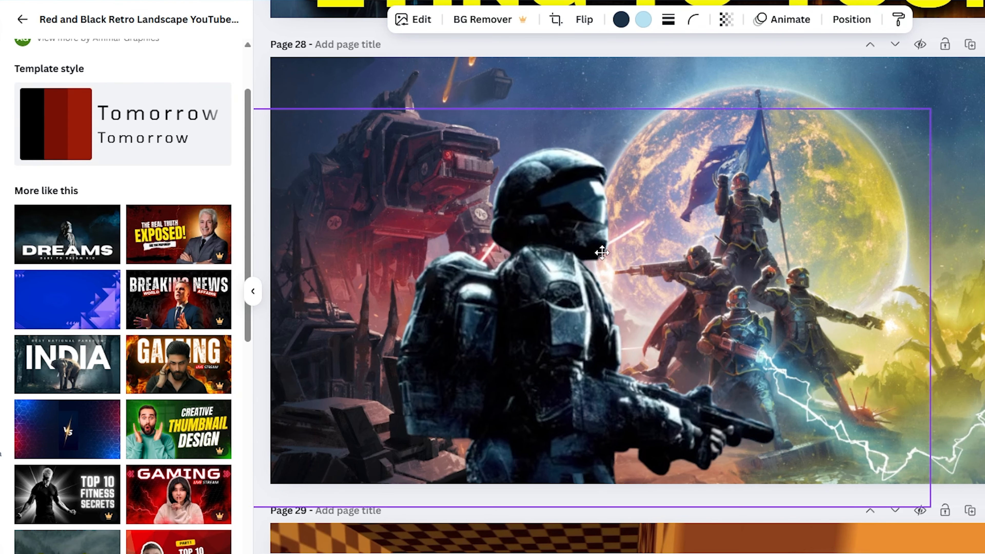
{"action": "left_click_drag", "start_coordinate": [601, 253], "coordinate": [589, 214]}
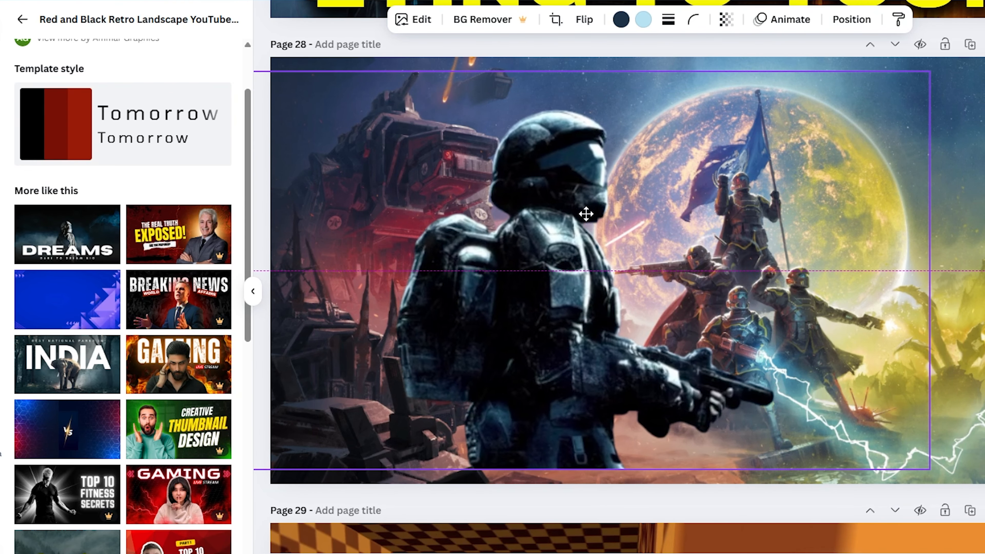
{"action": "key", "text": "Delete"}
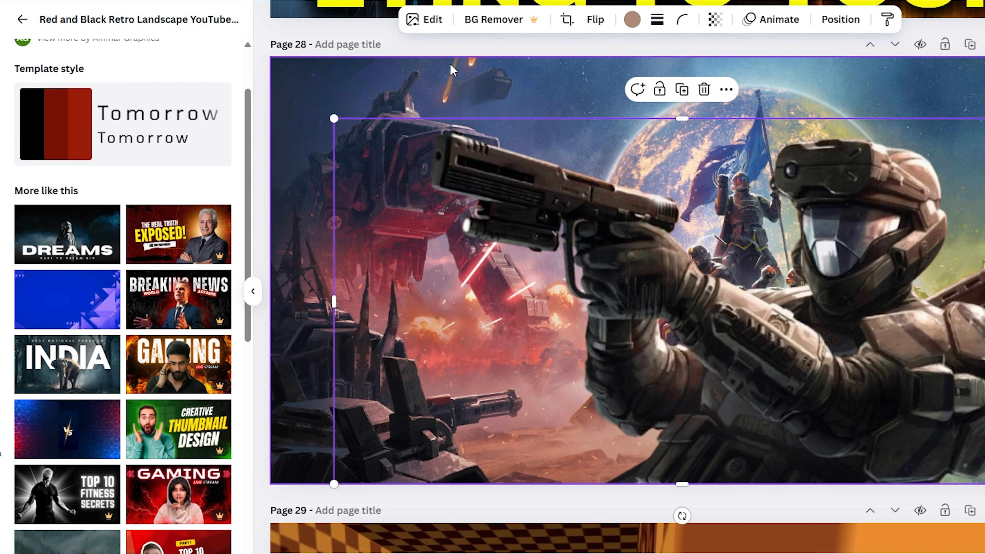
Give the pistol-aiming soldier a white Glow shadow with a blur amount of 61, a large size and raised intensity
{"action": "left_click", "coordinate": [425, 19]}
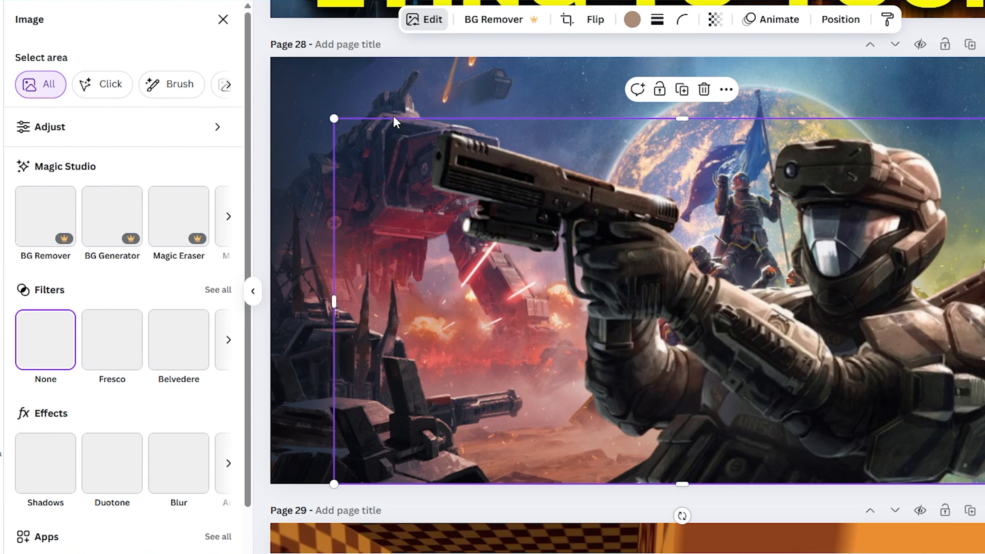
{"action": "left_click", "coordinate": [51, 388]}
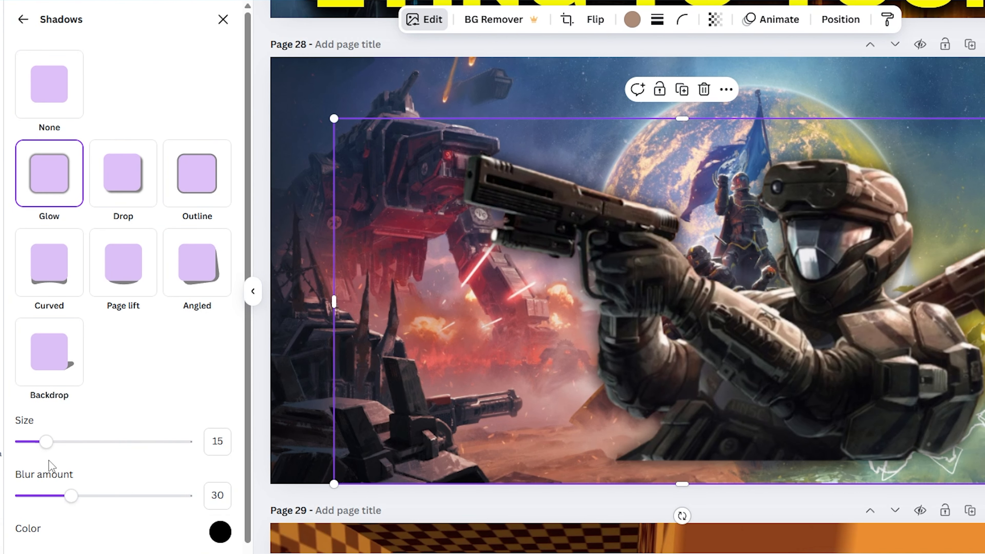
{"action": "left_click", "coordinate": [220, 504]}
{"action": "left_click_drag", "start_coordinate": [231, 404], "coordinate": [209, 330]}
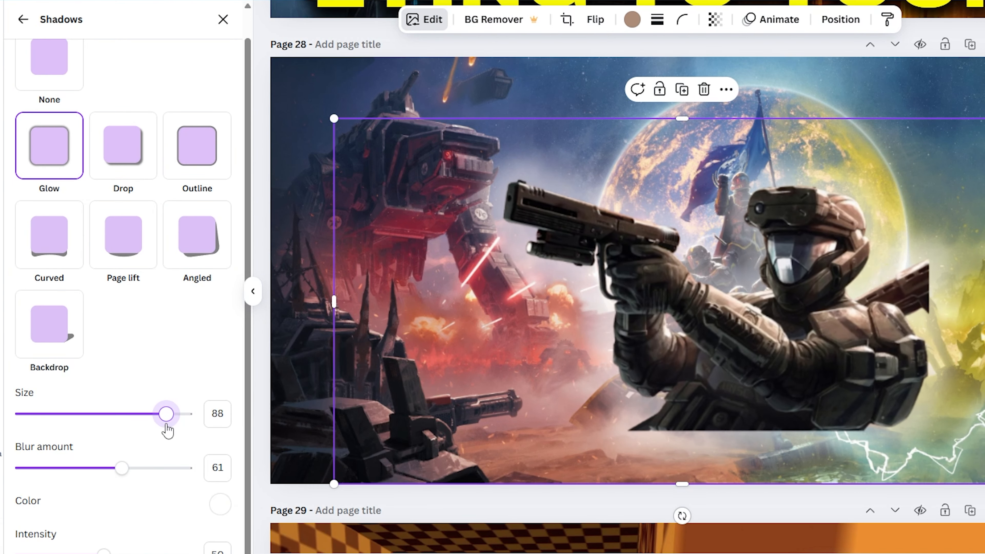
{"action": "left_click_drag", "start_coordinate": [166, 425], "coordinate": [164, 425]}
{"action": "left_click_drag", "start_coordinate": [104, 553], "coordinate": [179, 553]}
{"action": "left_click_drag", "start_coordinate": [164, 414], "coordinate": [125, 414]}
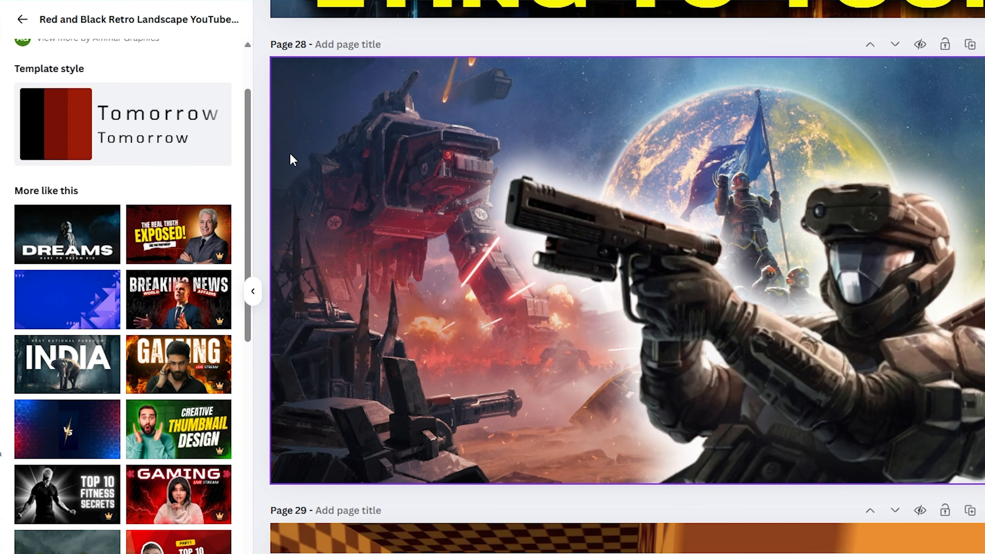
Apply a Blur effect to the whole background image on page 28
{"action": "left_click", "coordinate": [297, 115]}
{"action": "left_click", "coordinate": [391, 19]}
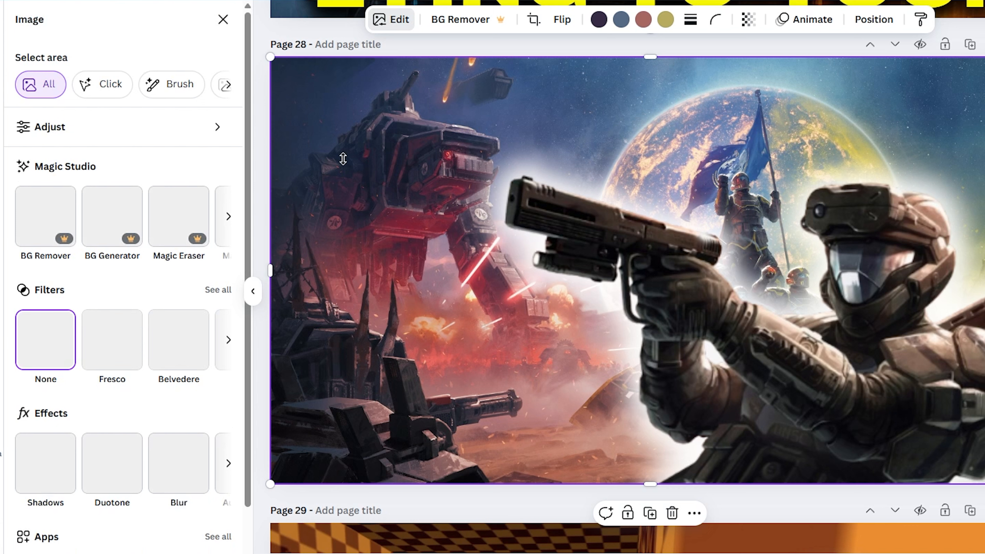
{"action": "scroll", "coordinate": [117, 404], "scroll_direction": "down", "scroll_amount": 2}
{"action": "left_click", "coordinate": [178, 392]}
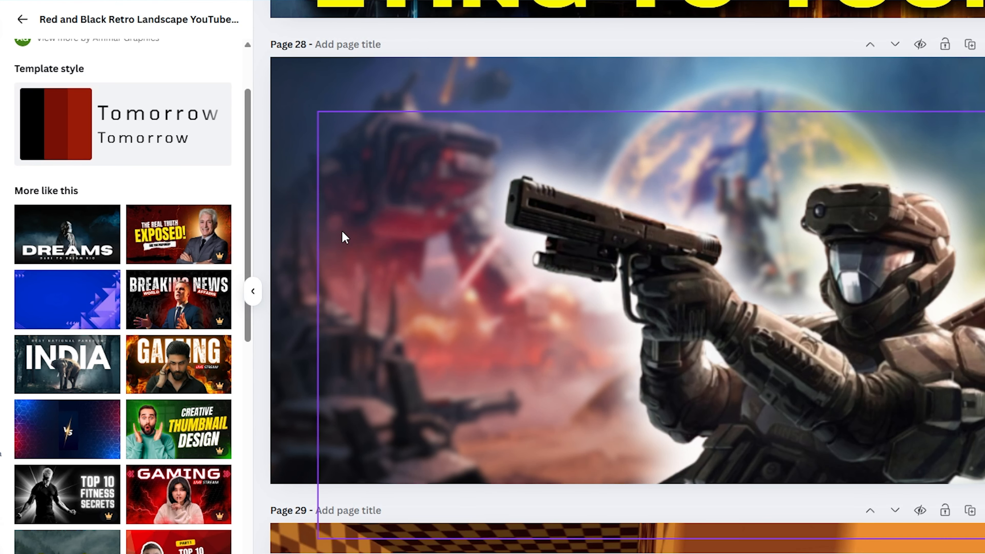
Add a bold headline across the upper part of page 28 and make it read "ODST UPDATE"
{"action": "scroll", "coordinate": [393, 235], "scroll_direction": "up", "scroll_amount": 2}
{"action": "left_click", "coordinate": [508, 38]}
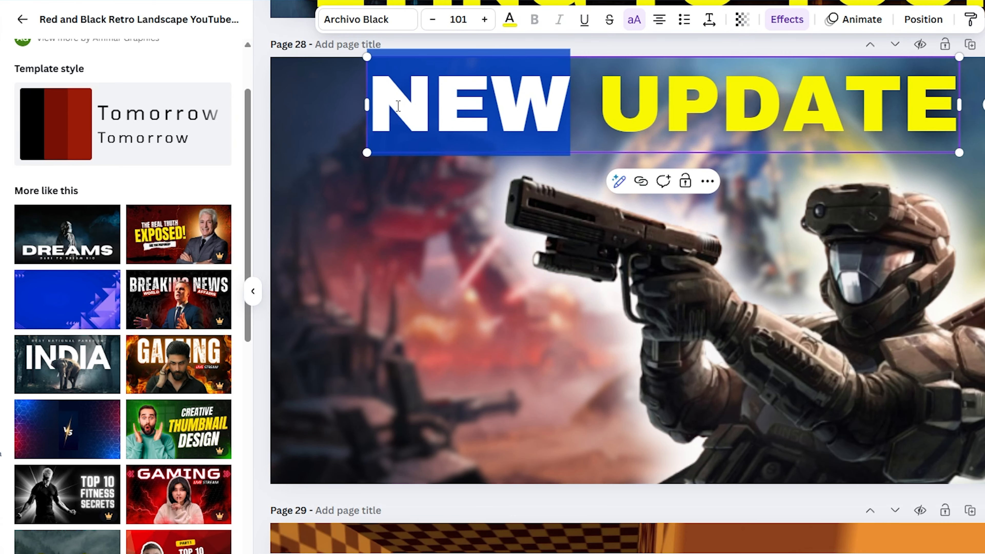
{"action": "type", "text": "ODST"}
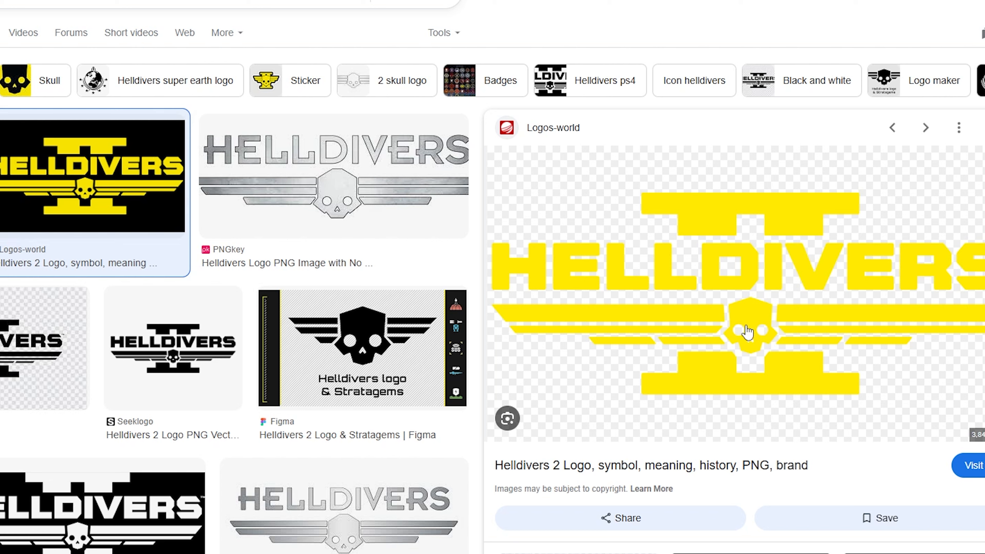
Save the yellow Helldivers 2 logo from the image search and place it, scaled down, in page 28's lower-left area
{"action": "right_click", "coordinate": [715, 293]}
{"action": "left_click", "coordinate": [768, 177]}
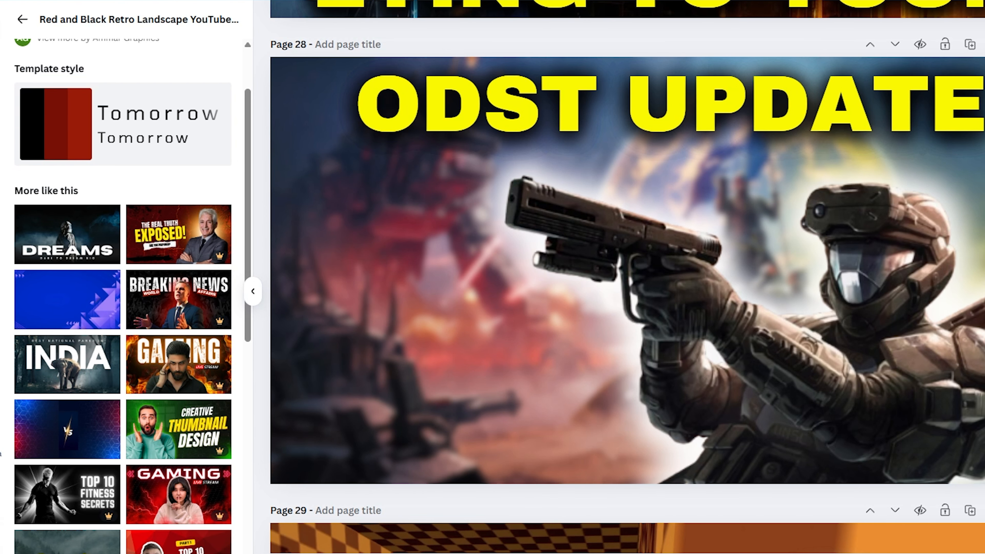
{"action": "left_click_drag", "start_coordinate": [473, 321], "coordinate": [516, 324]}
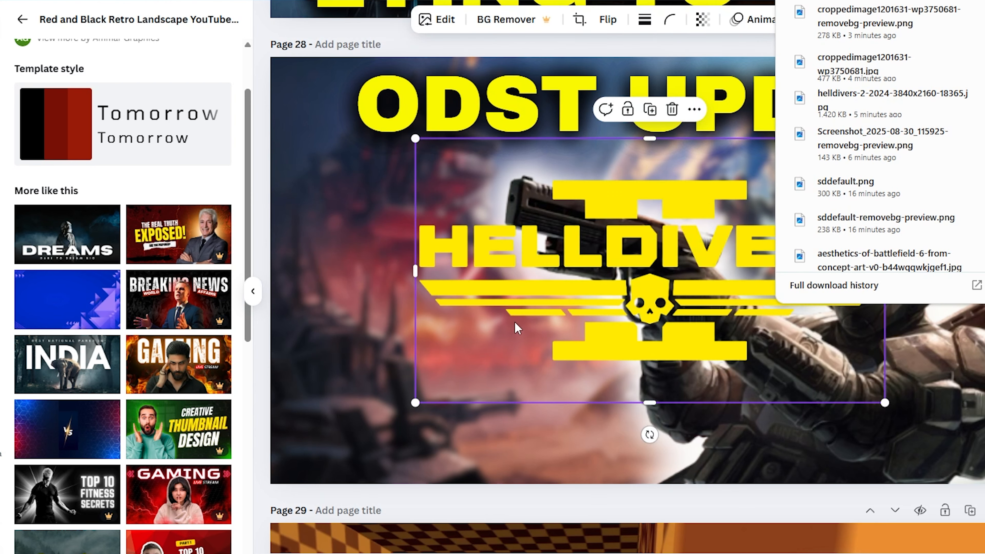
{"action": "left_click_drag", "start_coordinate": [794, 291], "coordinate": [610, 384]}
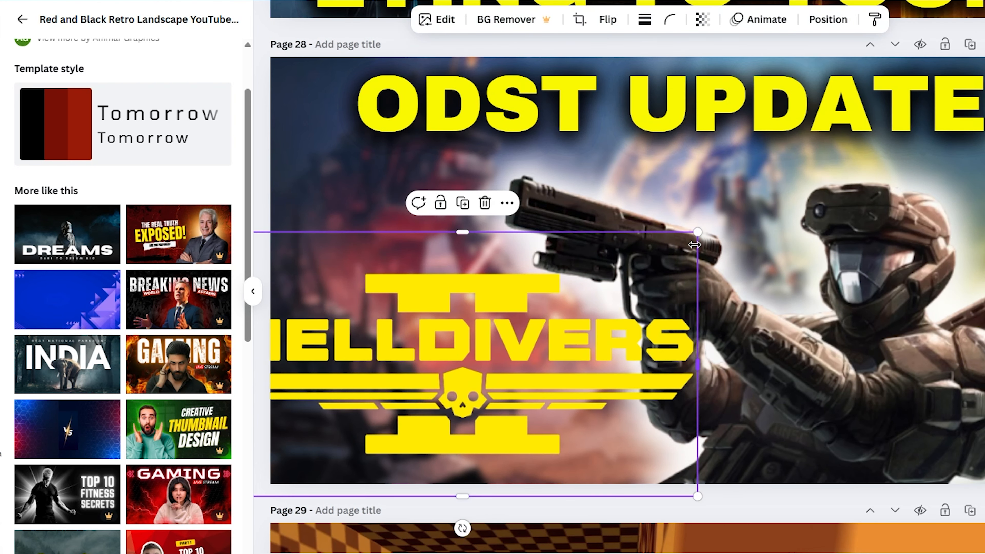
{"action": "left_click_drag", "start_coordinate": [694, 239], "coordinate": [530, 286]}
{"action": "left_click_drag", "start_coordinate": [465, 368], "coordinate": [527, 324]}
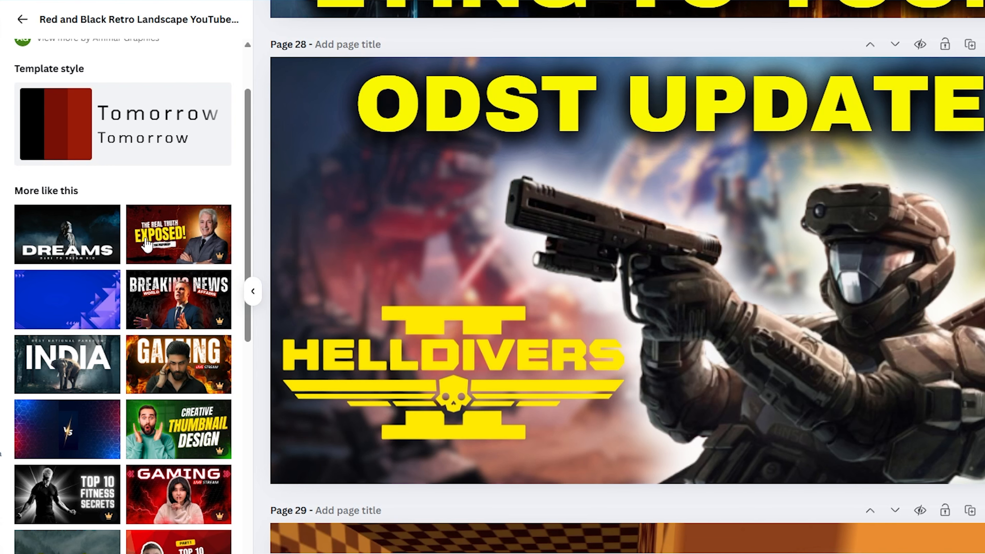
Try page 28's background image without the blur
{"action": "left_click", "coordinate": [286, 79]}
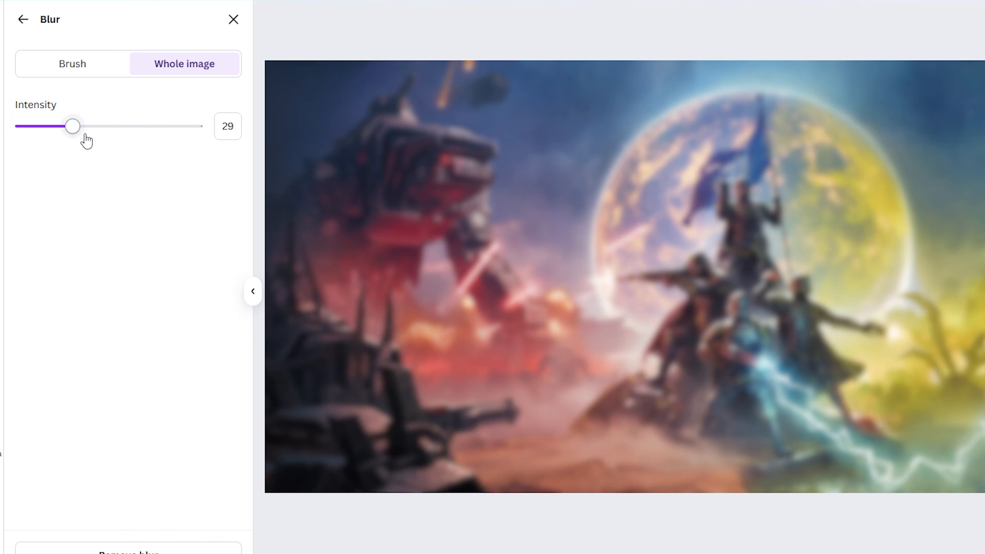
{"action": "left_click_drag", "start_coordinate": [85, 135], "coordinate": [320, 98]}
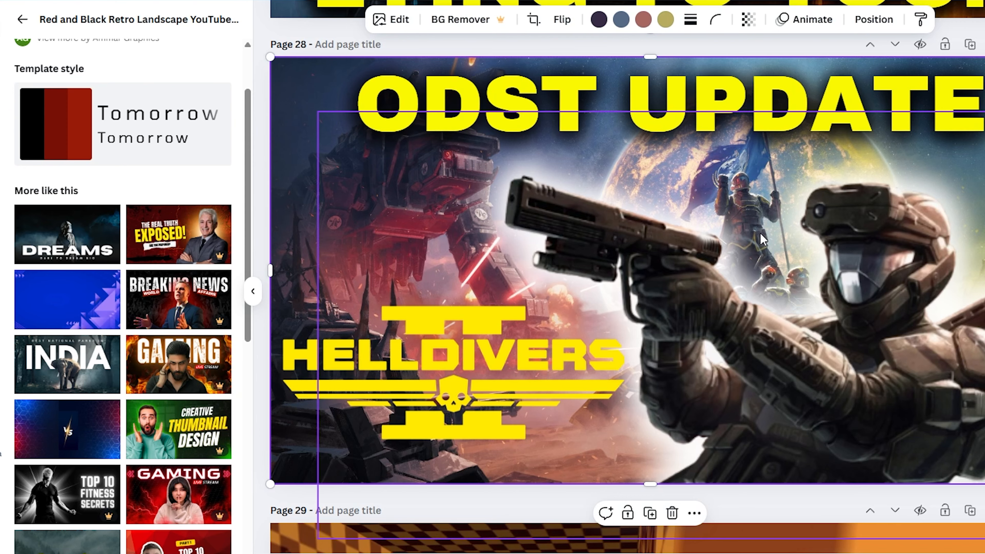
{"action": "left_click_drag", "start_coordinate": [855, 205], "coordinate": [902, 259]}
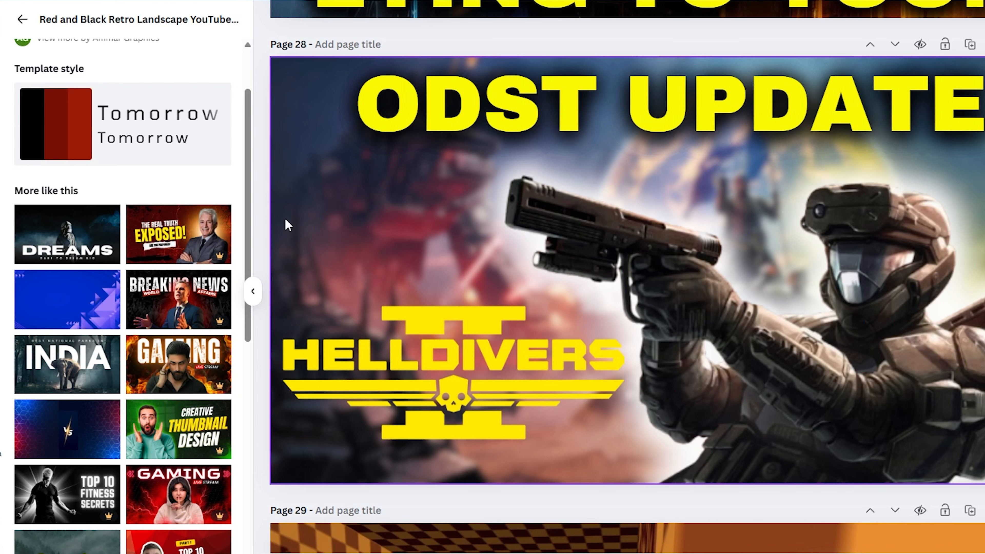
{"action": "scroll", "coordinate": [521, 258], "scroll_direction": "up", "scroll_amount": 5}
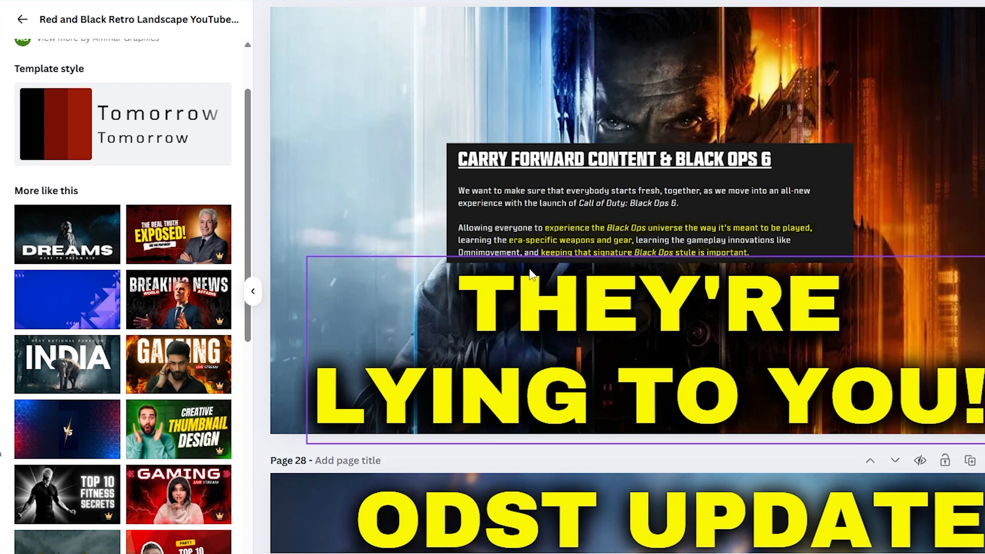
Compare the yellow headline and its layout on page 27 with the headline on page 28
{"action": "scroll", "coordinate": [551, 271], "scroll_direction": "up", "scroll_amount": 2}
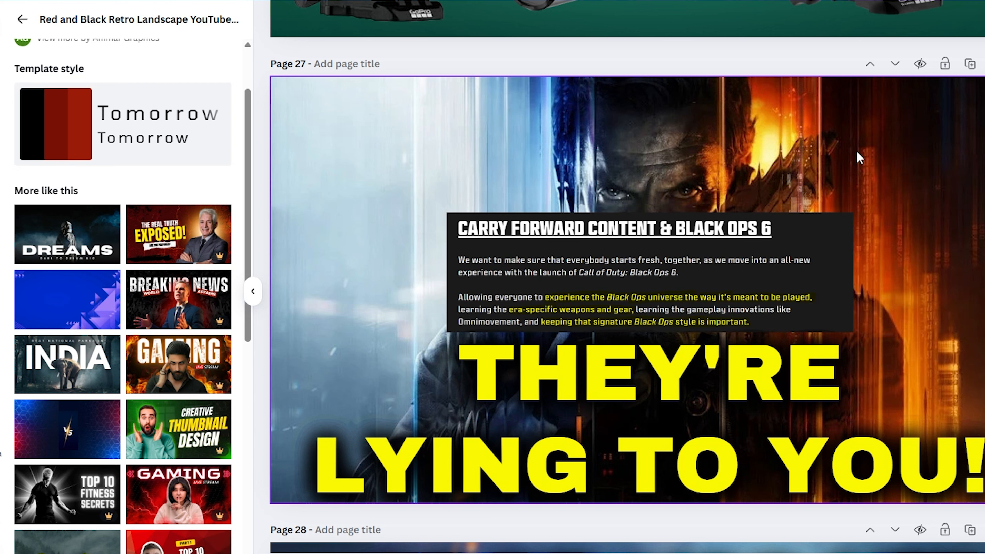
{"action": "scroll", "coordinate": [306, 275], "scroll_direction": "down", "scroll_amount": 4}
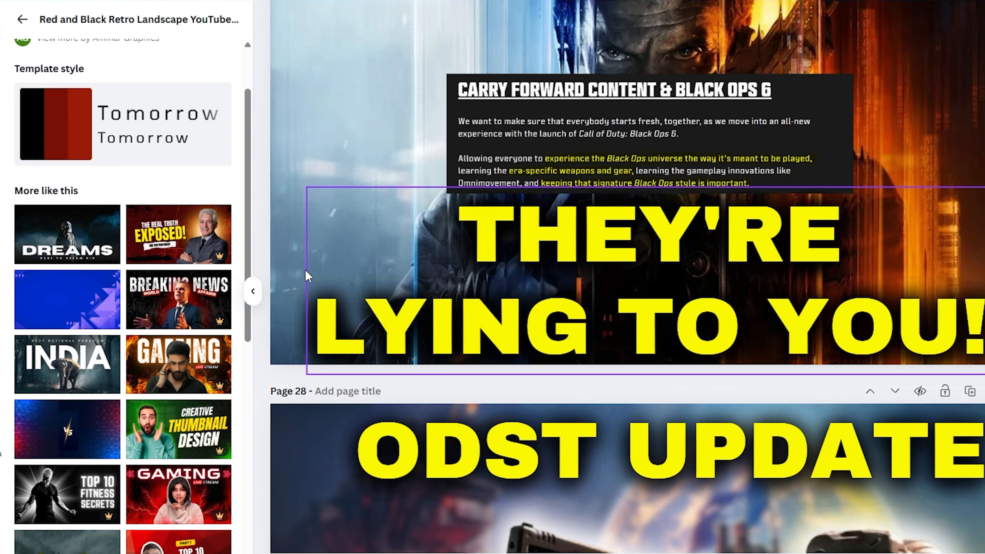
{"action": "left_click", "coordinate": [521, 311]}
{"action": "scroll", "coordinate": [661, 277], "scroll_direction": "up", "scroll_amount": 4}
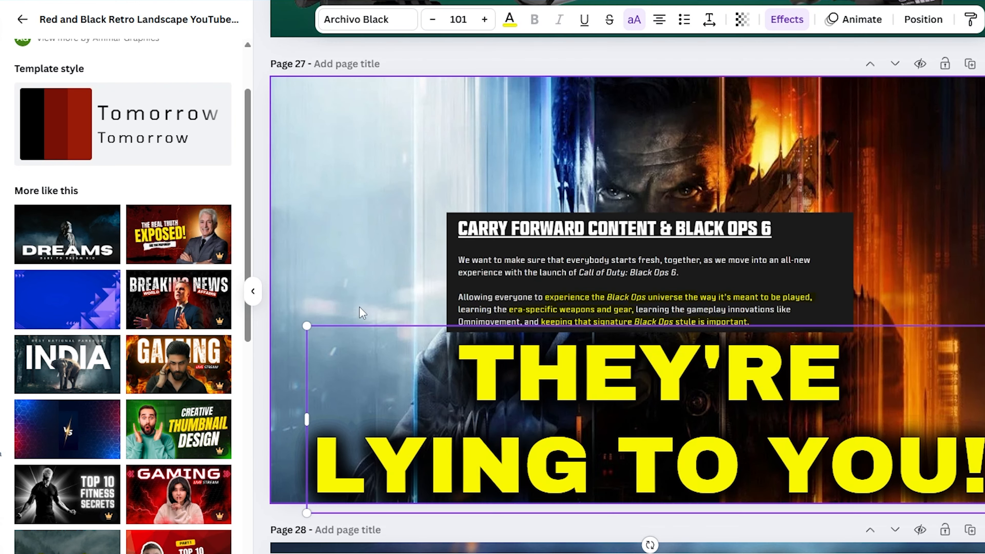
{"action": "scroll", "coordinate": [588, 190], "scroll_direction": "down", "scroll_amount": 2}
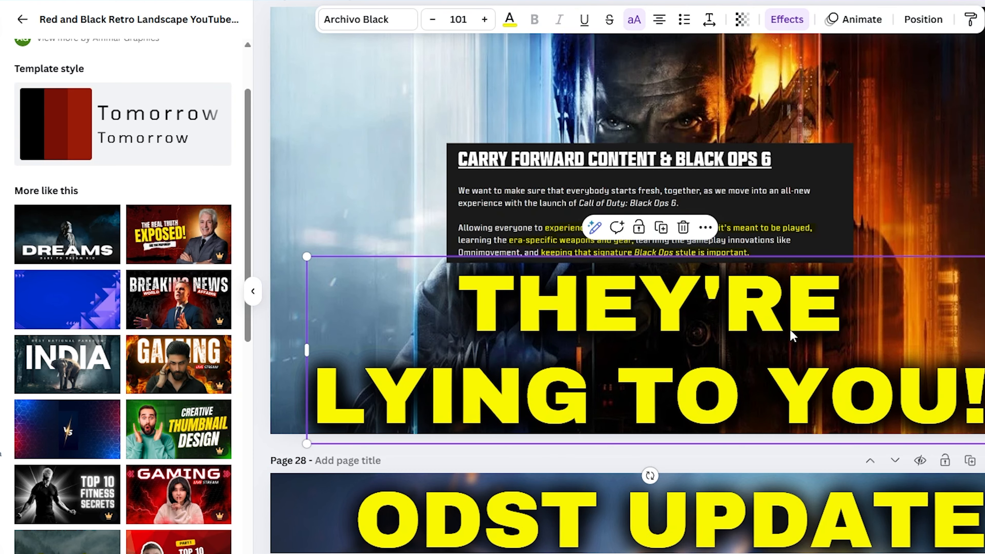
{"action": "scroll", "coordinate": [469, 318], "scroll_direction": "down", "scroll_amount": 8}
{"action": "left_click", "coordinate": [311, 249]}
{"action": "scroll", "coordinate": [310, 248], "scroll_direction": "down", "scroll_amount": 2}
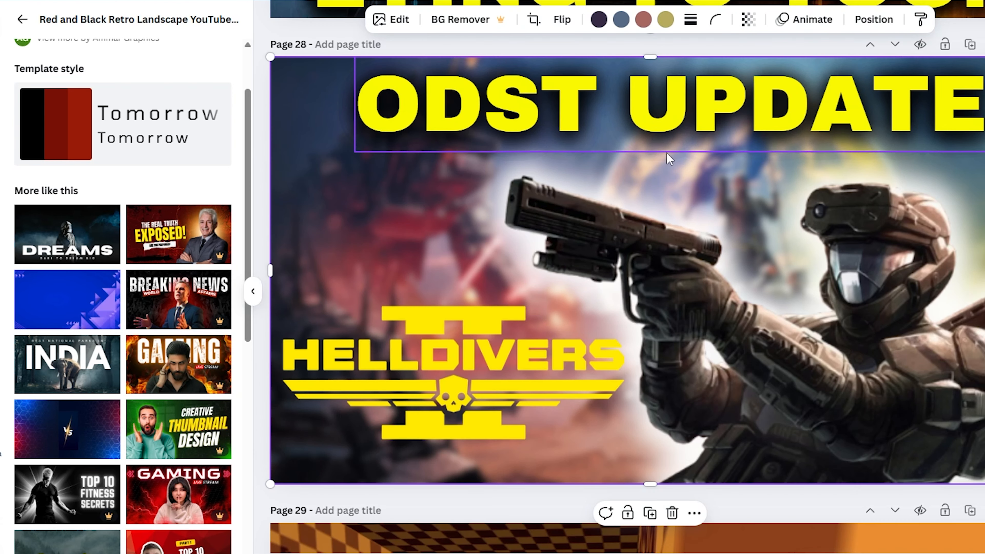
{"action": "left_click", "coordinate": [667, 153]}
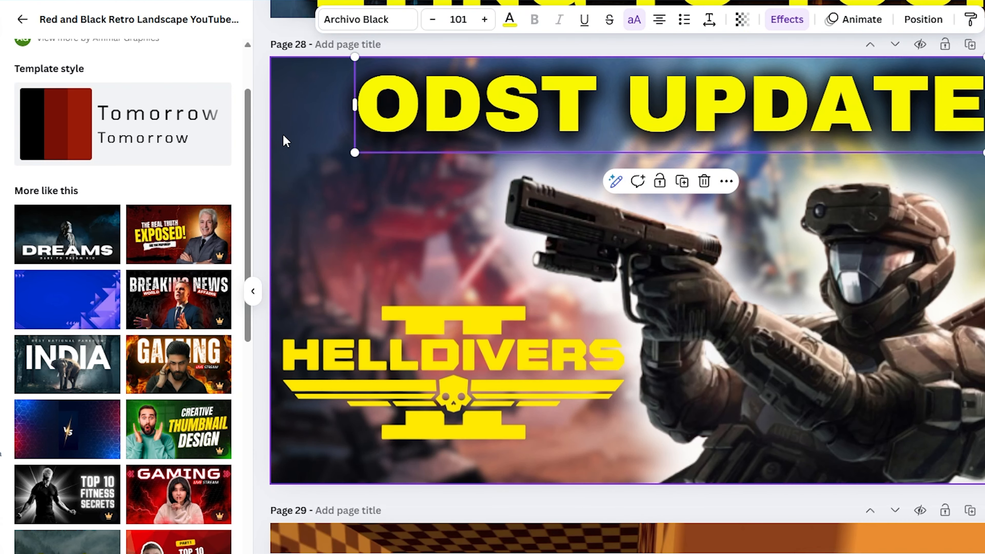
{"action": "left_click", "coordinate": [262, 131]}
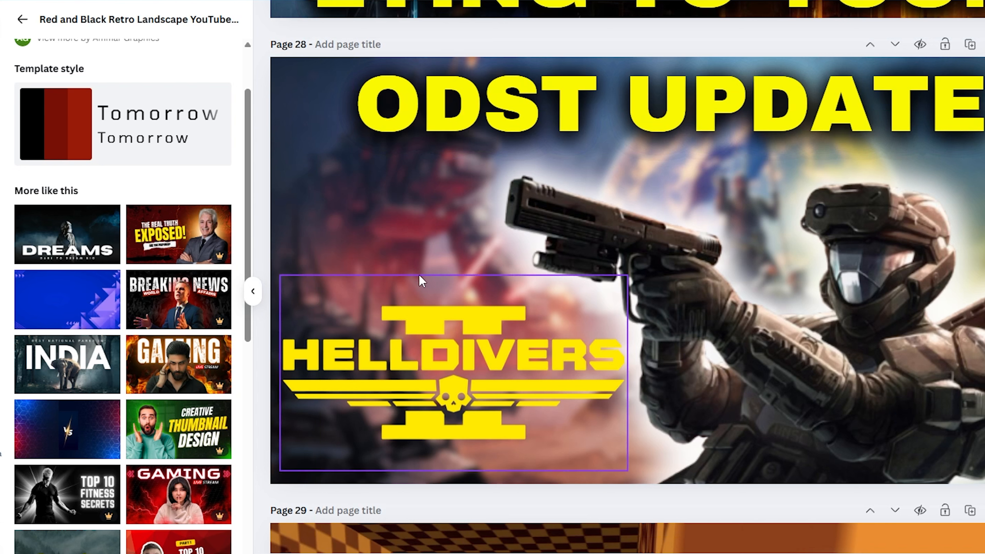
Try the Helldivers 2 logo beneath the headline in page 28's upper-left area and return it to the lower-left area
{"action": "left_click", "coordinate": [429, 377]}
{"action": "left_click_drag", "start_coordinate": [429, 376], "coordinate": [428, 206]}
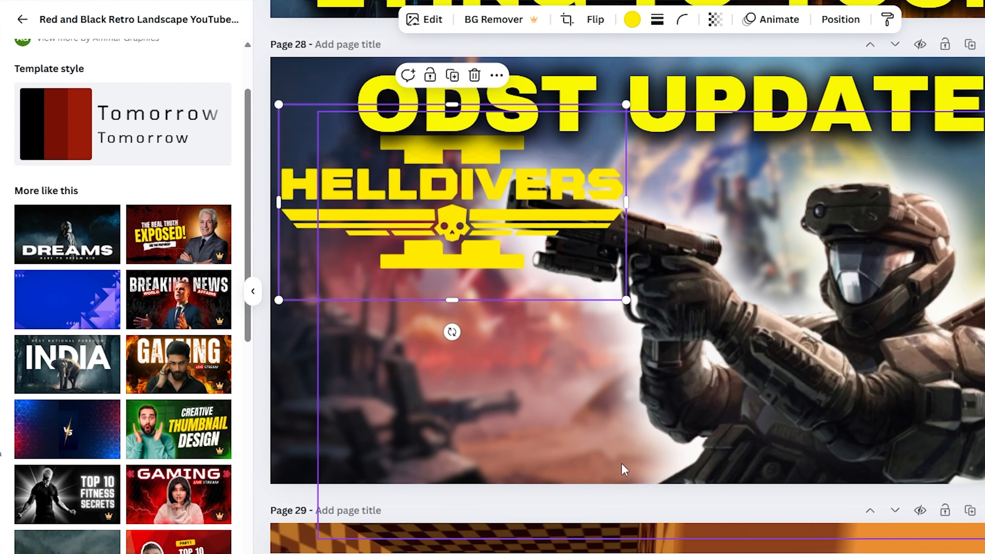
{"action": "left_click_drag", "start_coordinate": [516, 233], "coordinate": [520, 367]}
Delete the "ODST UPDATE" headline from page 28 and move the Helldivers 2 logo into the page's upper-left area
{"action": "left_click", "coordinate": [413, 115]}
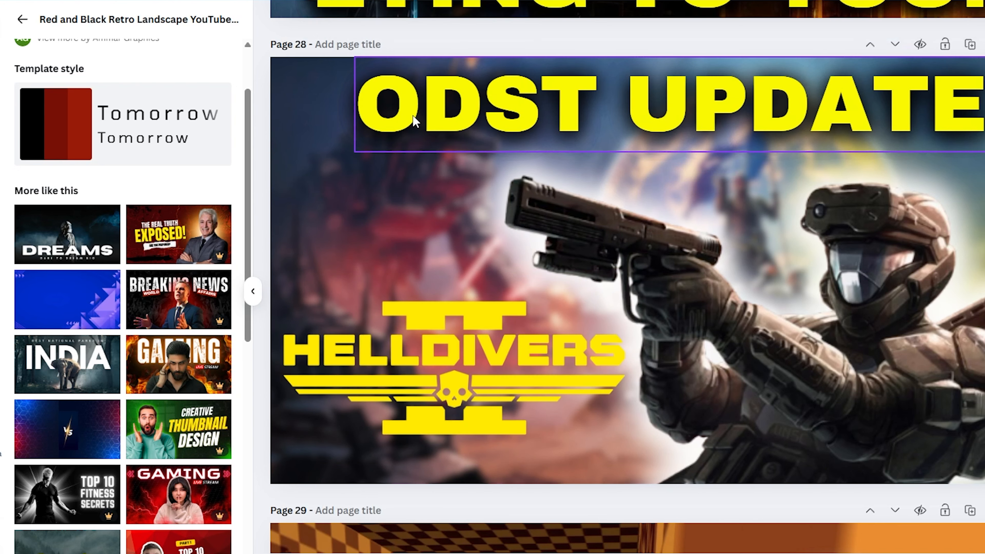
{"action": "key", "text": "Delete"}
{"action": "left_click_drag", "start_coordinate": [436, 351], "coordinate": [450, 122]}
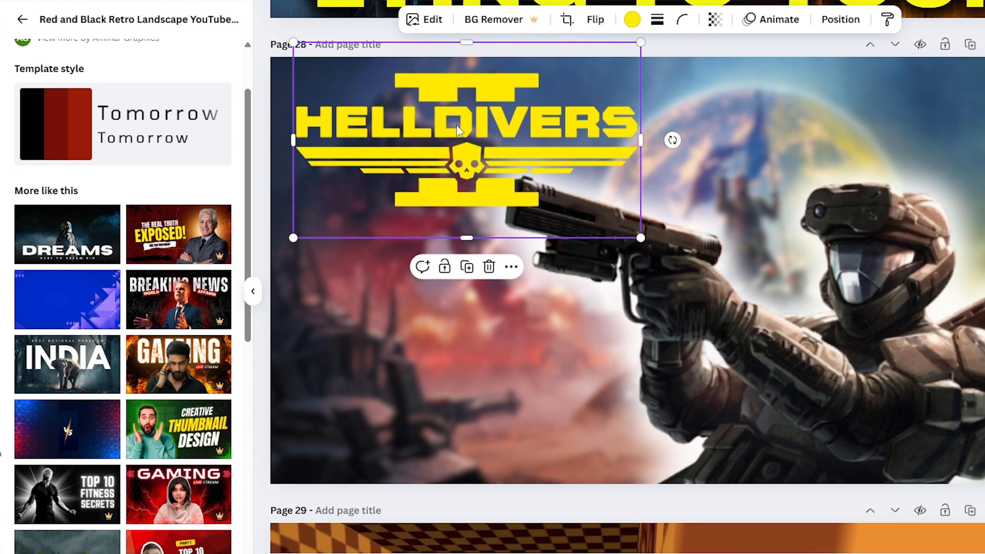
{"action": "left_click", "coordinate": [492, 287]}
{"action": "left_click", "coordinate": [426, 257]}
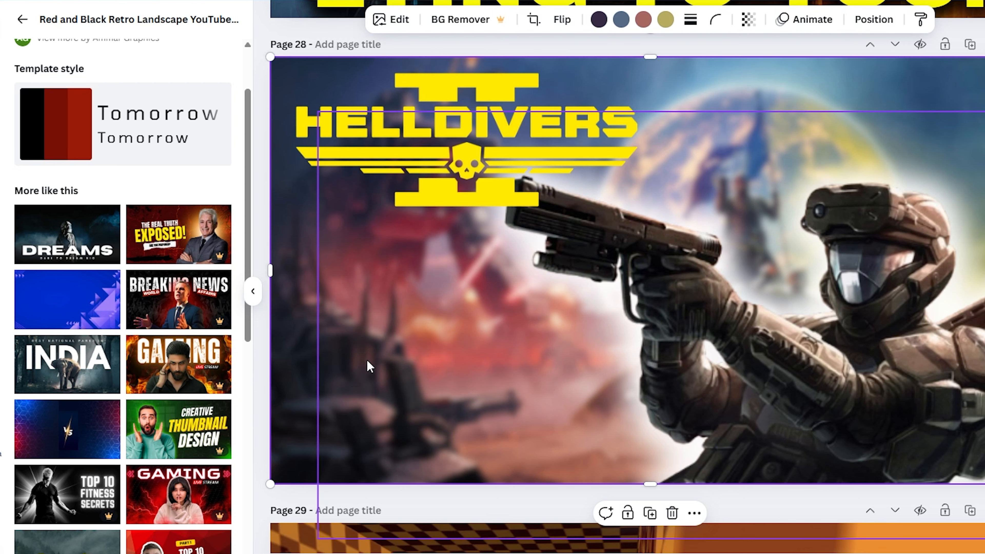
Move the Helldivers 2 logo back to page 28's lower-left area and deselect it
{"action": "left_click_drag", "start_coordinate": [443, 138], "coordinate": [433, 361]}
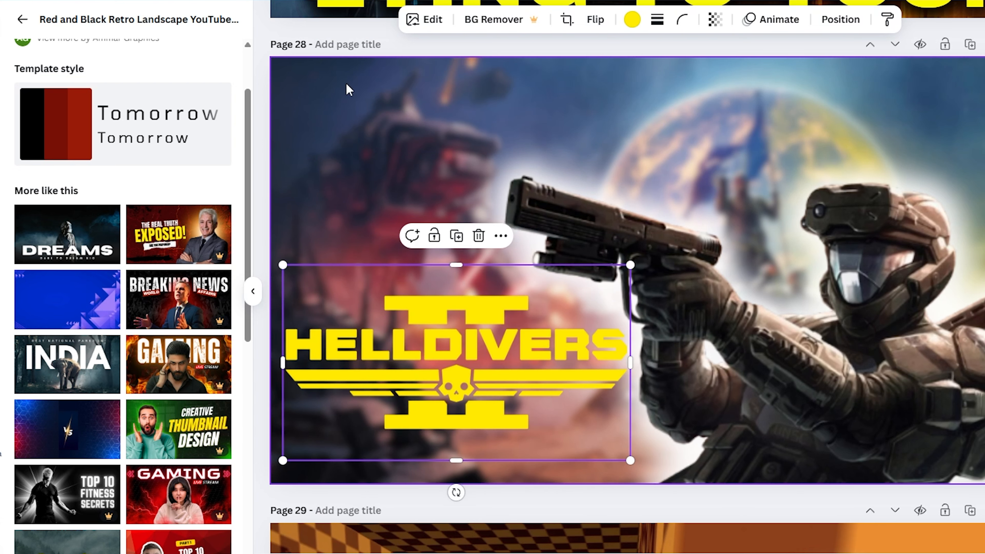
{"action": "left_click", "coordinate": [270, 107]}
{"action": "left_click", "coordinate": [264, 105]}
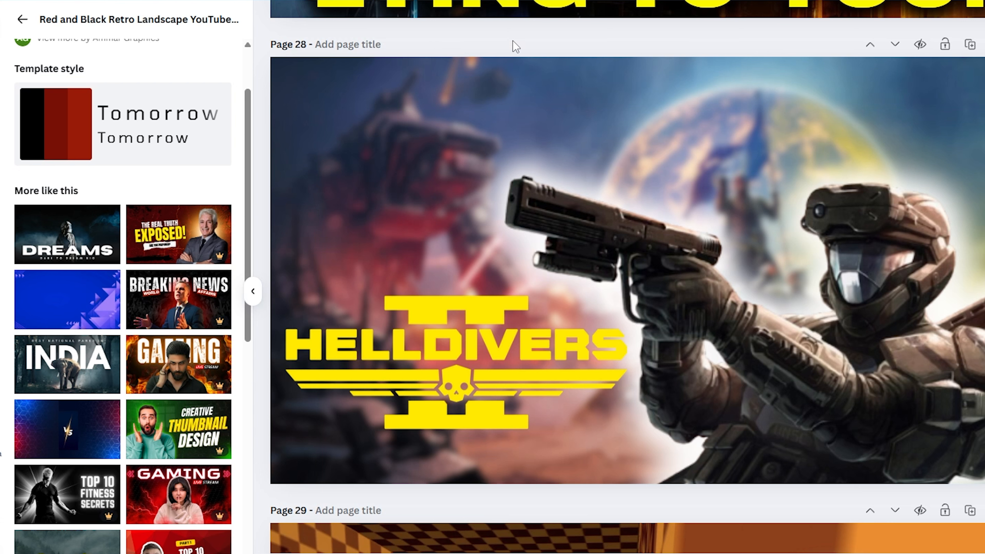
Try shifting the street background image on page 23 down and to the left, and undo the move
{"action": "scroll", "coordinate": [614, 285], "scroll_direction": "up", "scroll_amount": 15}
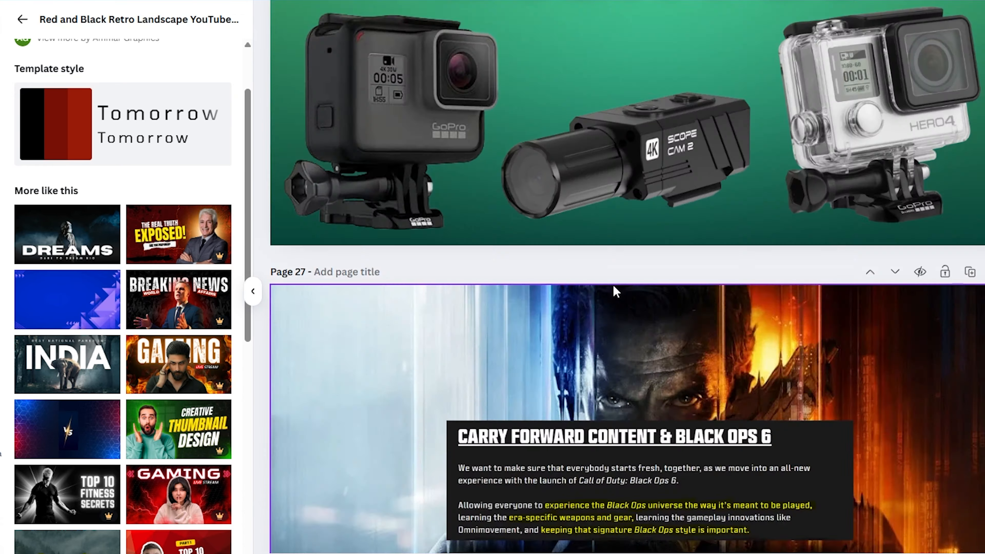
{"action": "scroll", "coordinate": [615, 291], "scroll_direction": "up", "scroll_amount": 10}
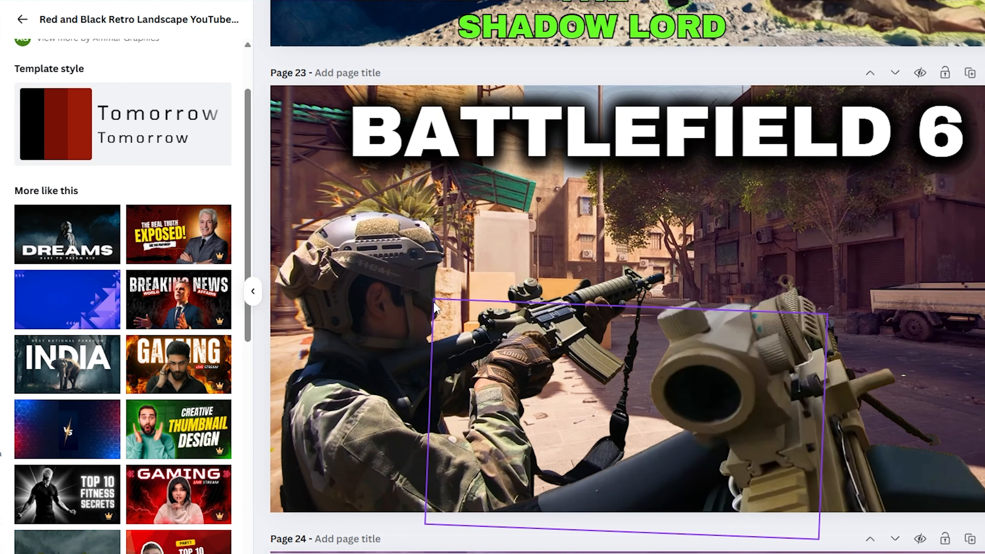
{"action": "left_click", "coordinate": [294, 102]}
{"action": "left_click_drag", "start_coordinate": [292, 125], "coordinate": [177, 179]}
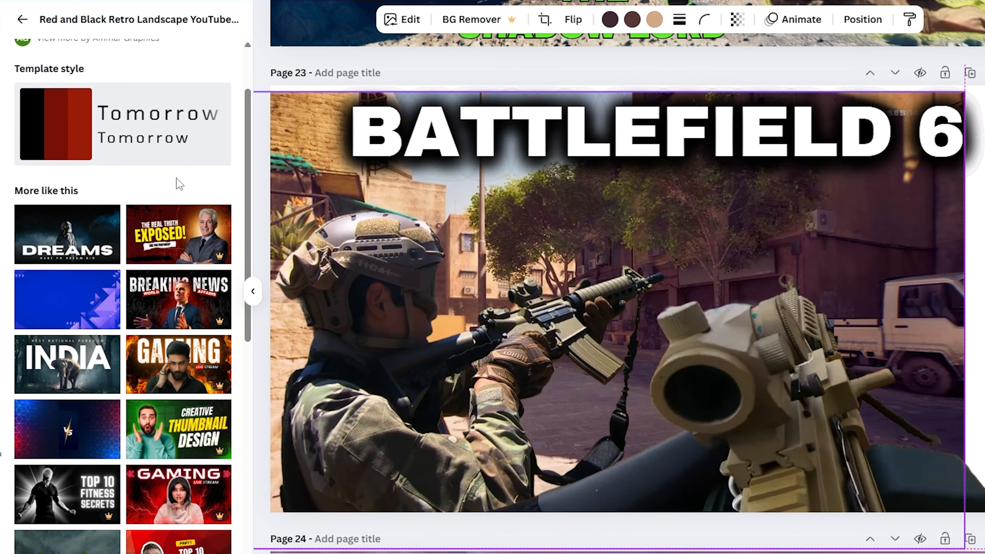
{"action": "left_click_drag", "start_coordinate": [281, 123], "coordinate": [280, 123]}
{"action": "key", "text": "ctrl+z"}
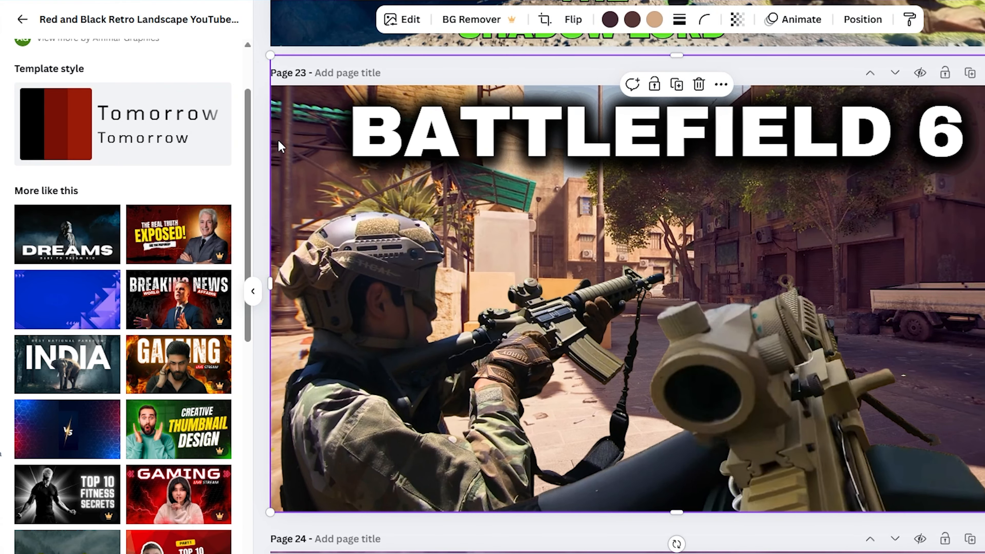
Try moving the foreground cutouts on page 23, starting with the soldier, and undo the moves
{"action": "left_click", "coordinate": [382, 374]}
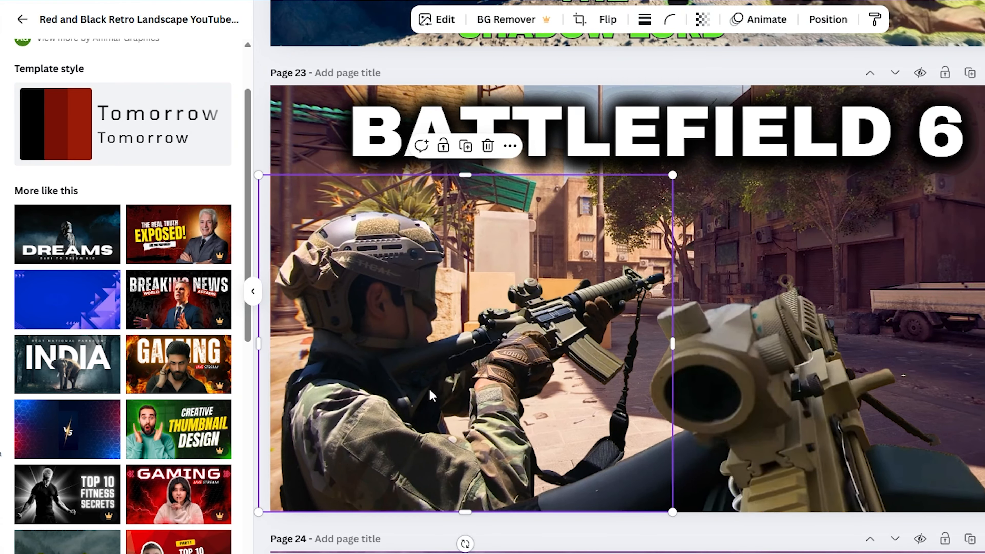
{"action": "left_click_drag", "start_coordinate": [382, 375], "coordinate": [665, 305]}
{"action": "key", "text": "ctrl+z"}
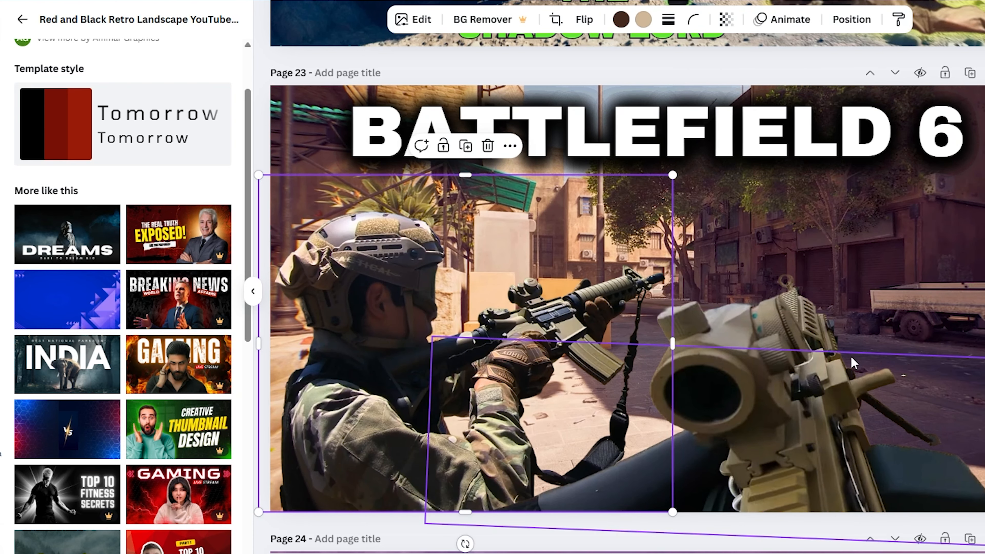
{"action": "left_click_drag", "start_coordinate": [351, 334], "coordinate": [276, 277]}
{"action": "key", "text": "ctrl+z"}
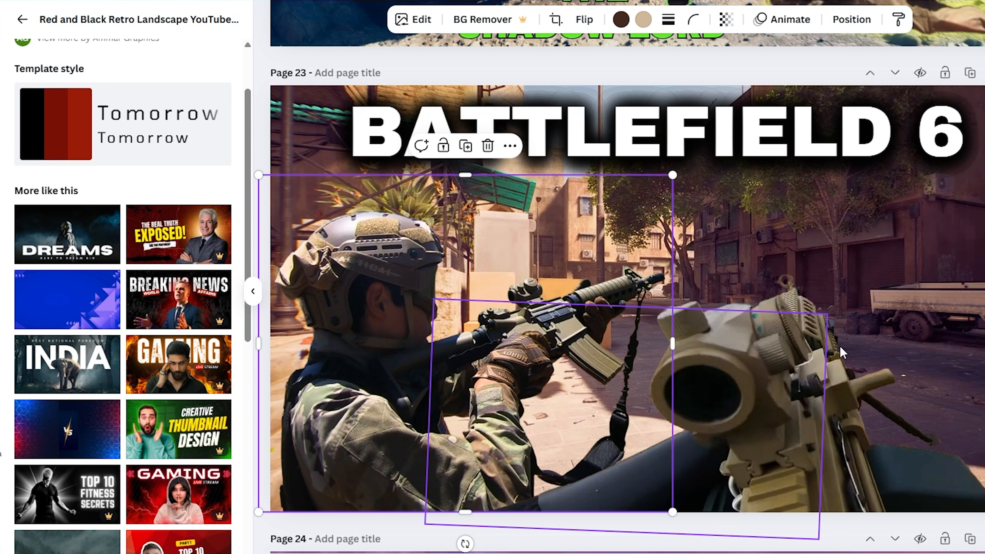
{"action": "left_click", "coordinate": [866, 296]}
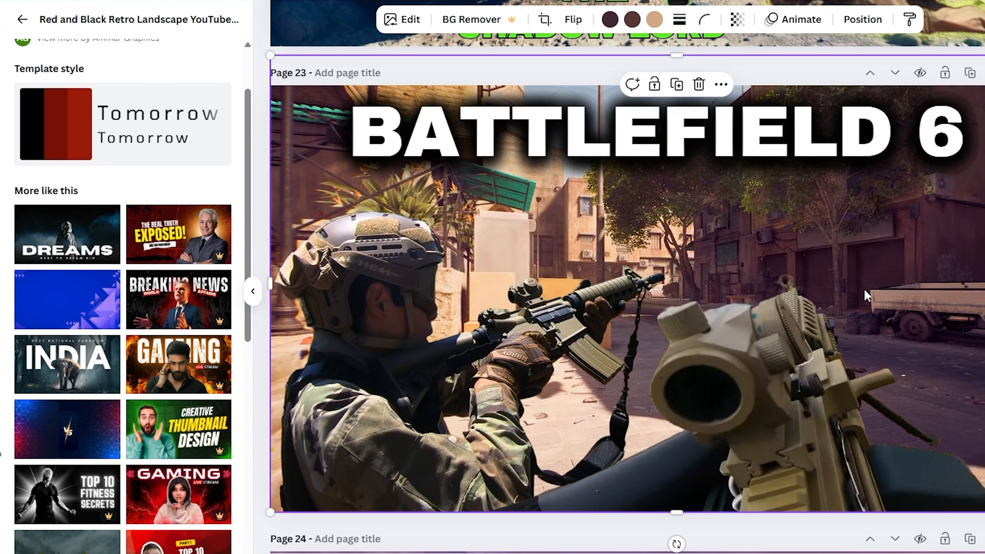
Examine the earlier thumbnails from page 22 back to page 19, including the tank scene with glowing soldier cutouts
{"action": "scroll", "coordinate": [866, 295], "scroll_direction": "up", "scroll_amount": 10}
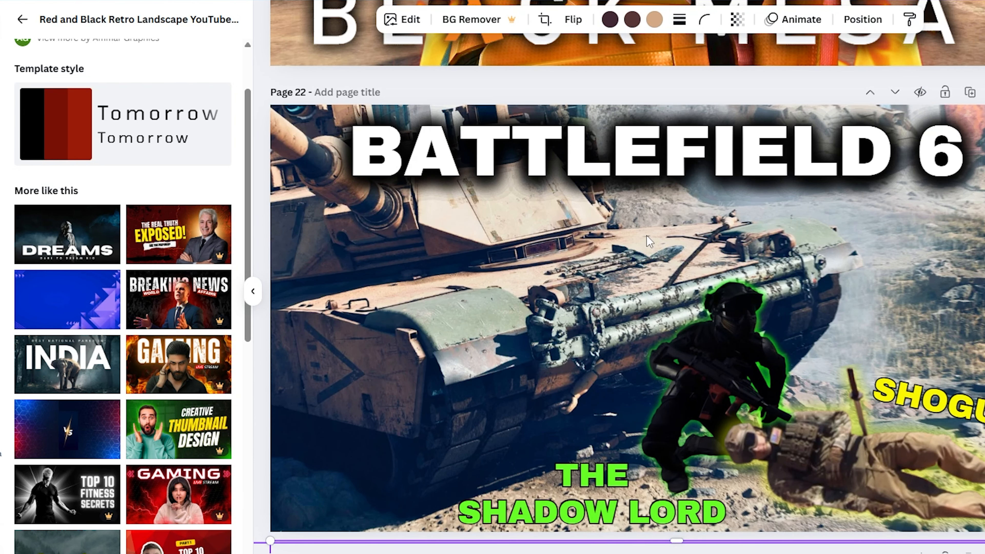
{"action": "scroll", "coordinate": [647, 235], "scroll_direction": "down", "scroll_amount": 2}
{"action": "scroll", "coordinate": [646, 235], "scroll_direction": "up", "scroll_amount": 2}
{"action": "scroll", "coordinate": [505, 225], "scroll_direction": "down", "scroll_amount": 2}
{"action": "scroll", "coordinate": [508, 229], "scroll_direction": "up", "scroll_amount": 2}
{"action": "scroll", "coordinate": [725, 248], "scroll_direction": "up", "scroll_amount": 2}
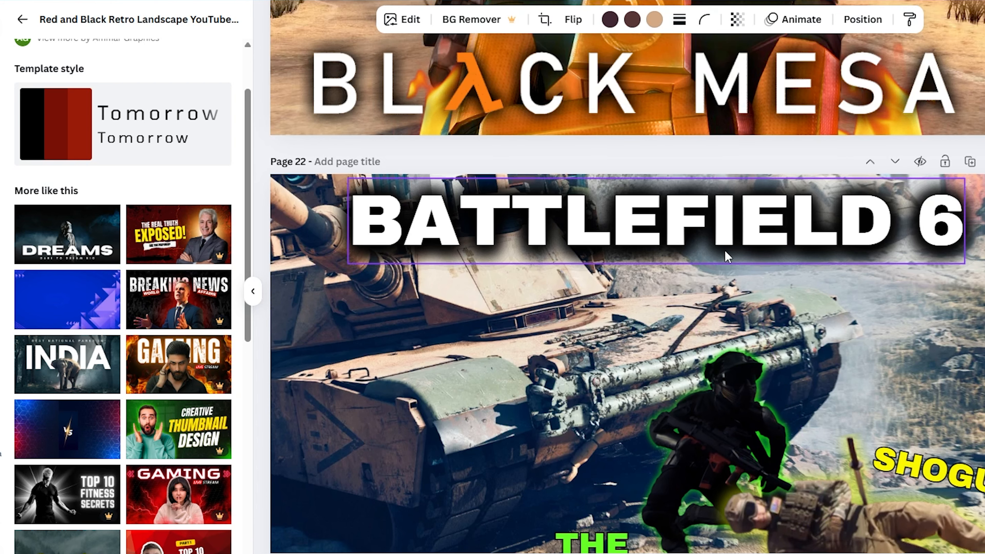
{"action": "scroll", "coordinate": [737, 252], "scroll_direction": "down", "scroll_amount": 12}
{"action": "scroll", "coordinate": [816, 261], "scroll_direction": "up", "scroll_amount": 7}
{"action": "scroll", "coordinate": [816, 261], "scroll_direction": "up", "scroll_amount": 10}
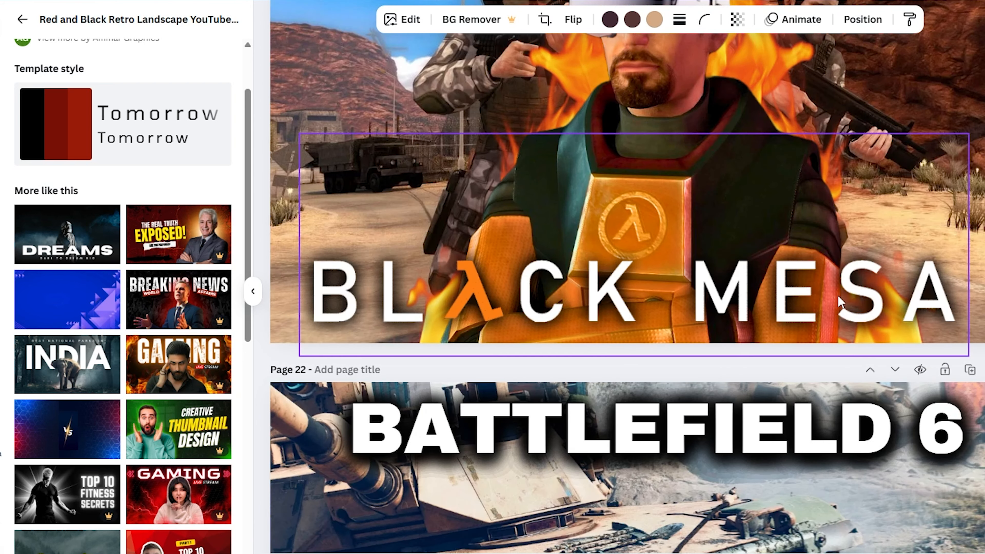
{"action": "scroll", "coordinate": [849, 317], "scroll_direction": "up", "scroll_amount": 8}
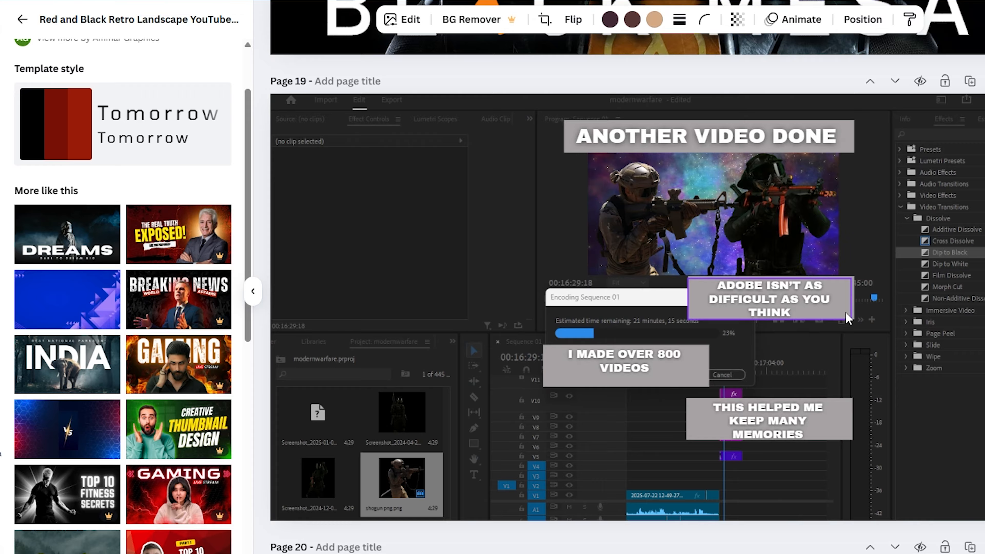
Try moving the black portrait background on page 18 to the right from behind the VR headset, and undo the move
{"action": "scroll", "coordinate": [847, 299], "scroll_direction": "down", "scroll_amount": 2}
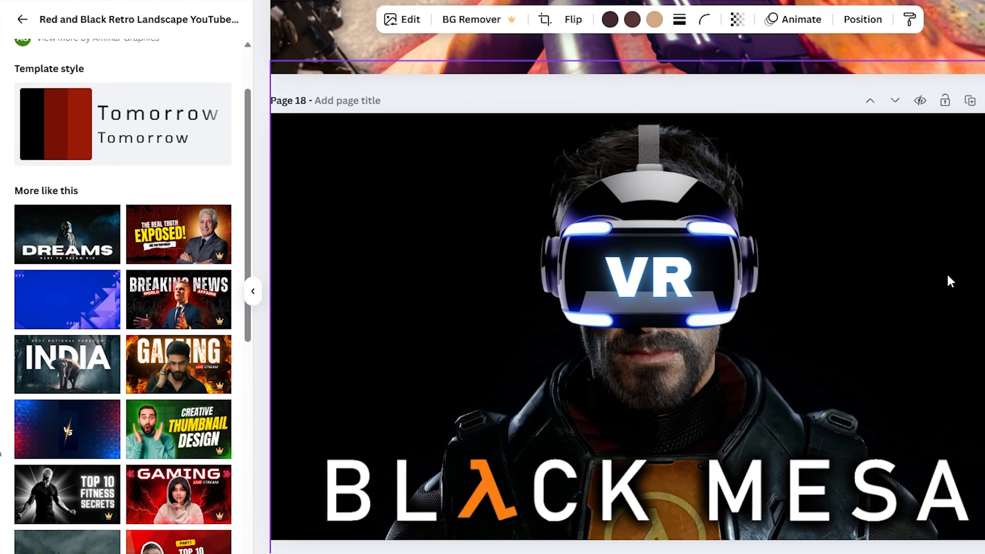
{"action": "left_click_drag", "start_coordinate": [301, 228], "coordinate": [523, 224]}
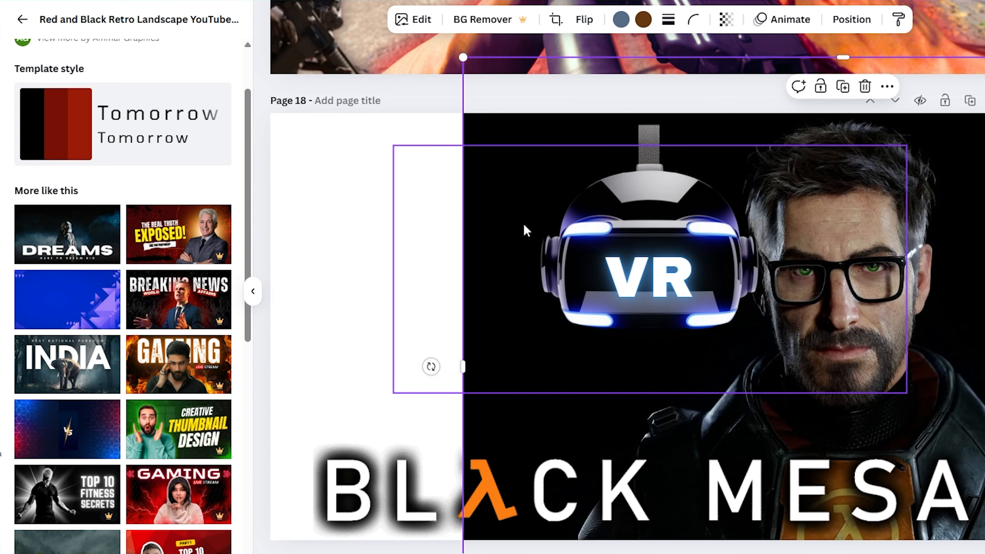
{"action": "key", "text": "ctrl+z"}
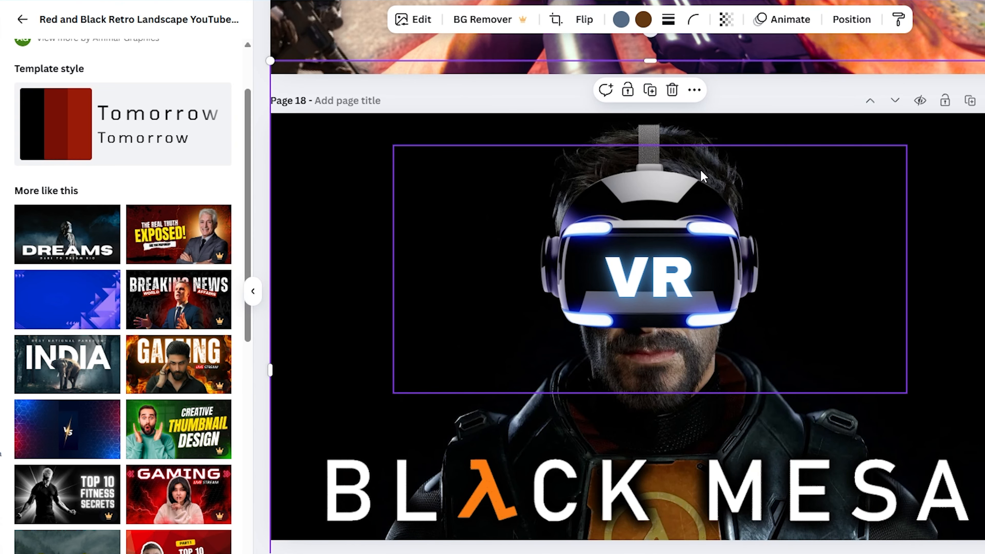
Try moving the VR headset cutout on page 18 off the man's face to the right, and undo the move
{"action": "left_click", "coordinate": [638, 143]}
{"action": "left_click_drag", "start_coordinate": [638, 142], "coordinate": [803, 217]}
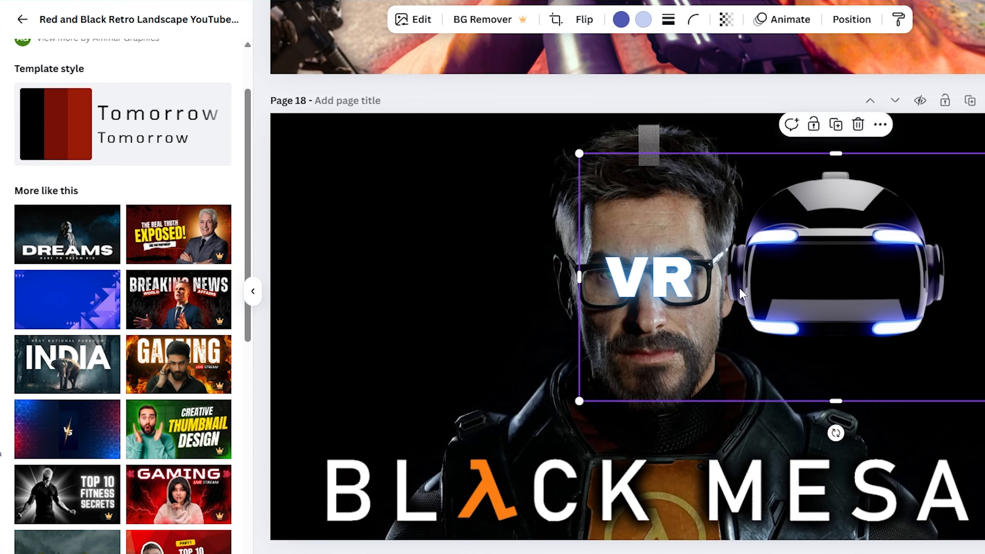
{"action": "key", "text": "ctrl+z"}
{"action": "key", "text": "ctrl+z"}
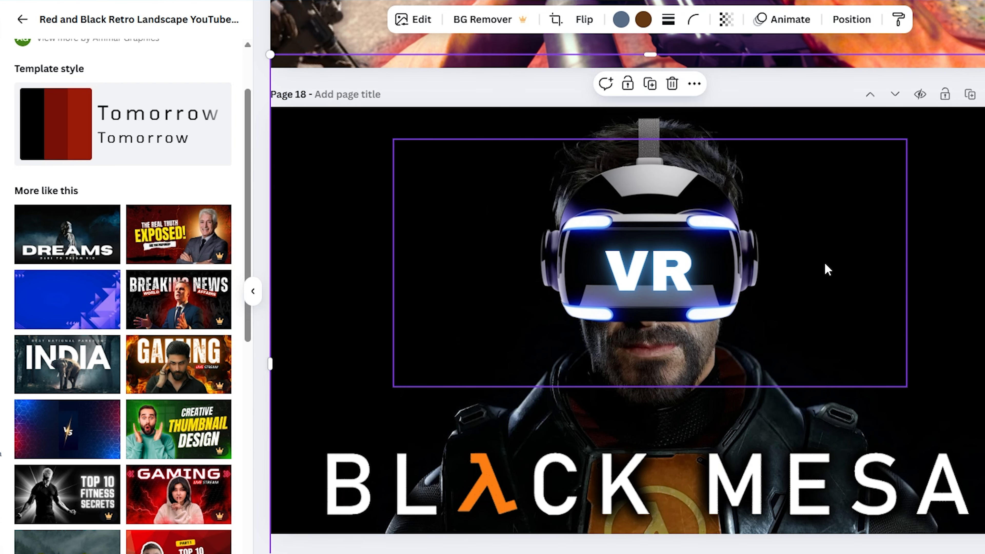